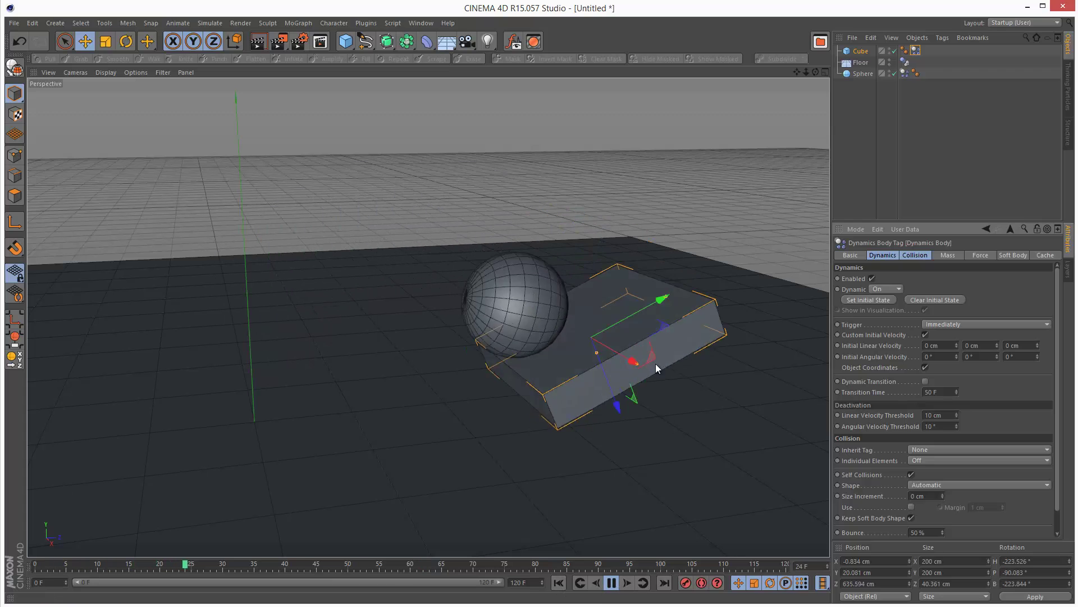
click(582, 587)
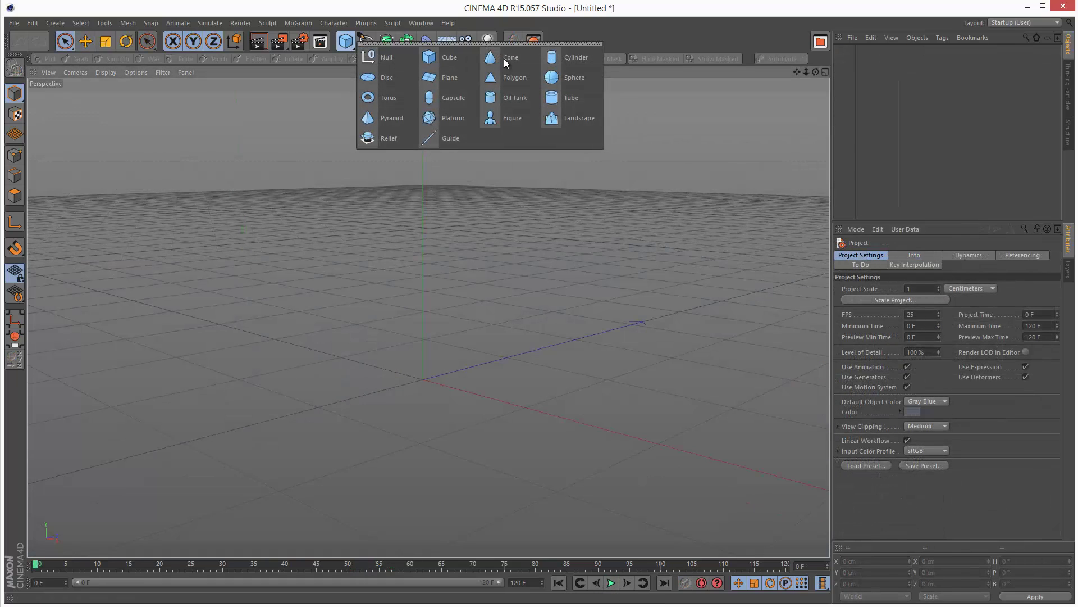
Step: Add a sphere, set its radius to 57 cm and raise it to about 119 cm on the Y axis
click(569, 75)
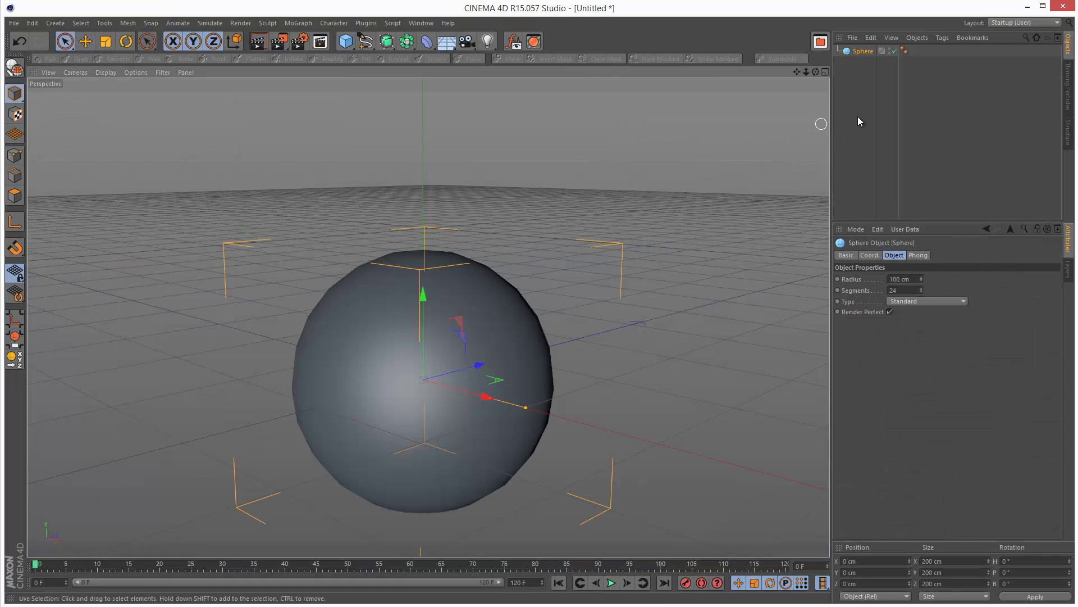
drag(921, 279, 780, 135)
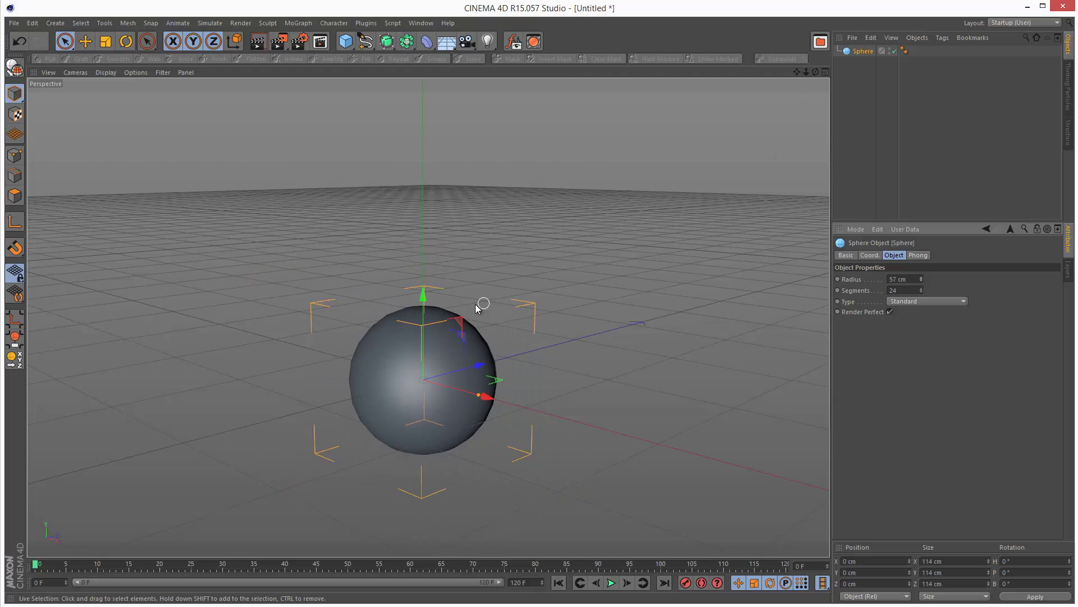
drag(423, 295, 423, 137)
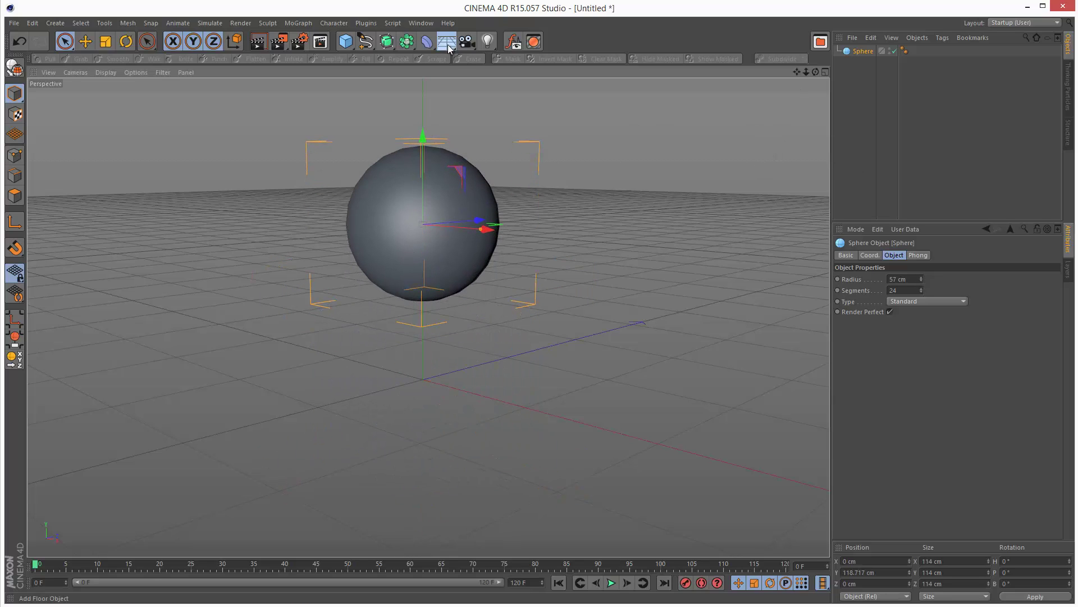
Step: Add a Floor object beneath the sphere and switch the viewport display to shading with lines
click(450, 49)
click(501, 58)
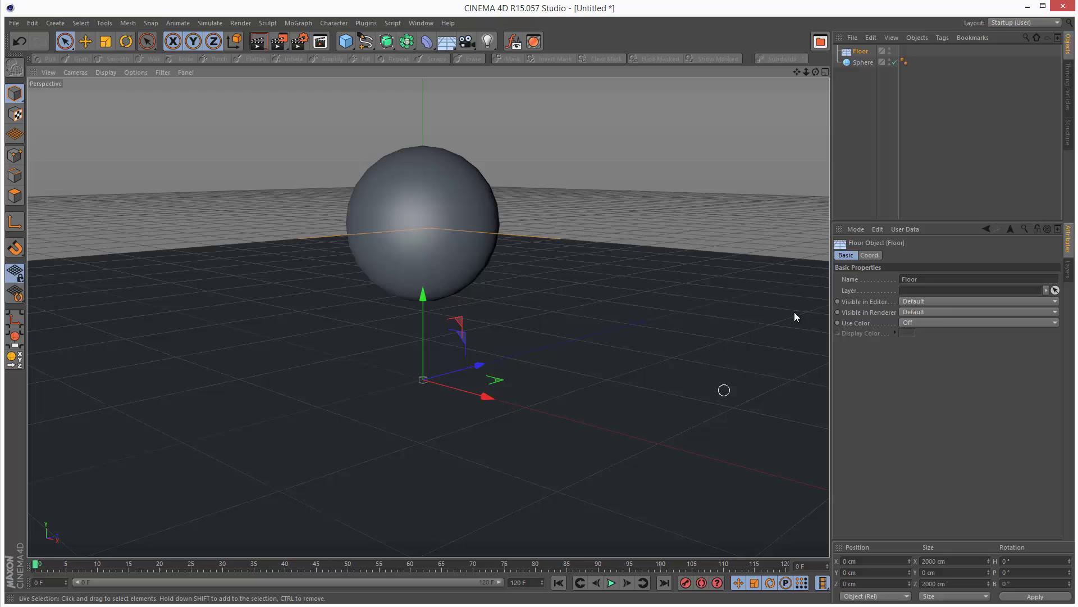
drag(816, 72, 562, 342)
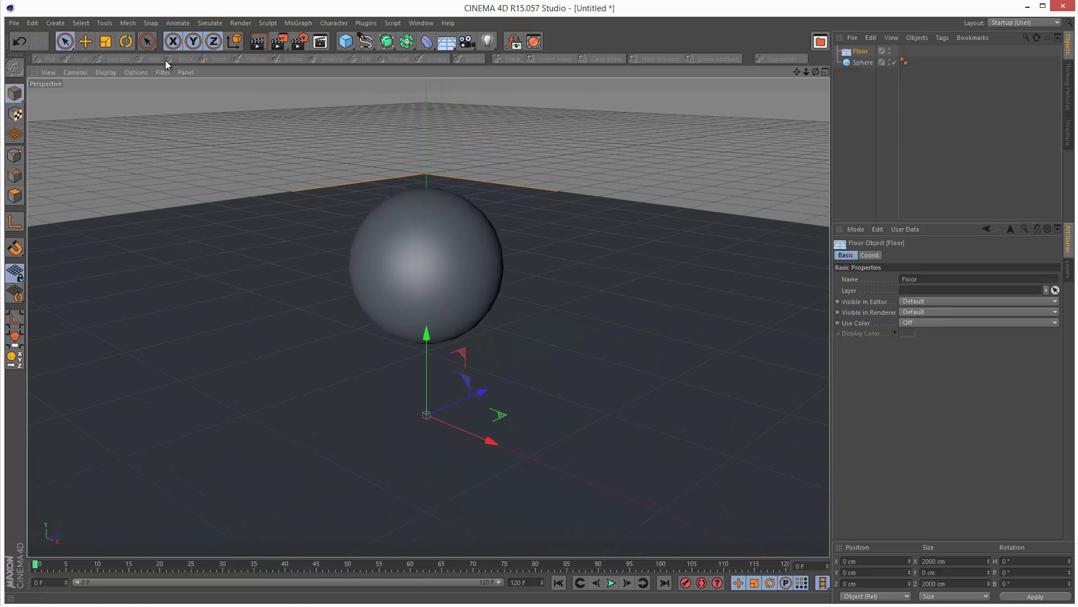
click(107, 72)
click(117, 99)
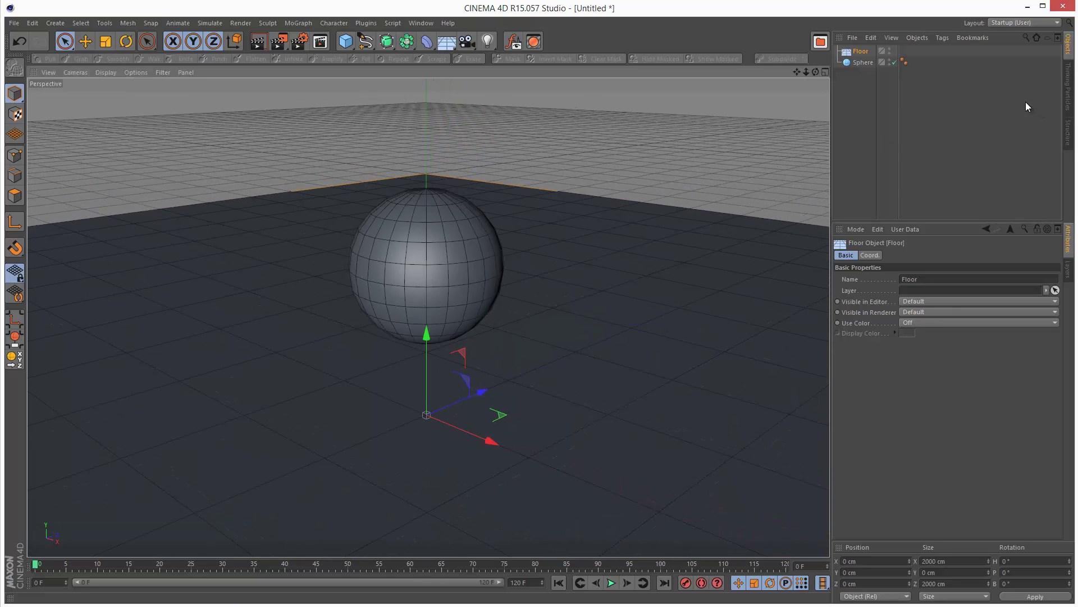
Step: Give the sphere a Rigid Body tag and the floor a Collider Body tag
click(870, 64)
click(944, 37)
mouse_move(949, 55)
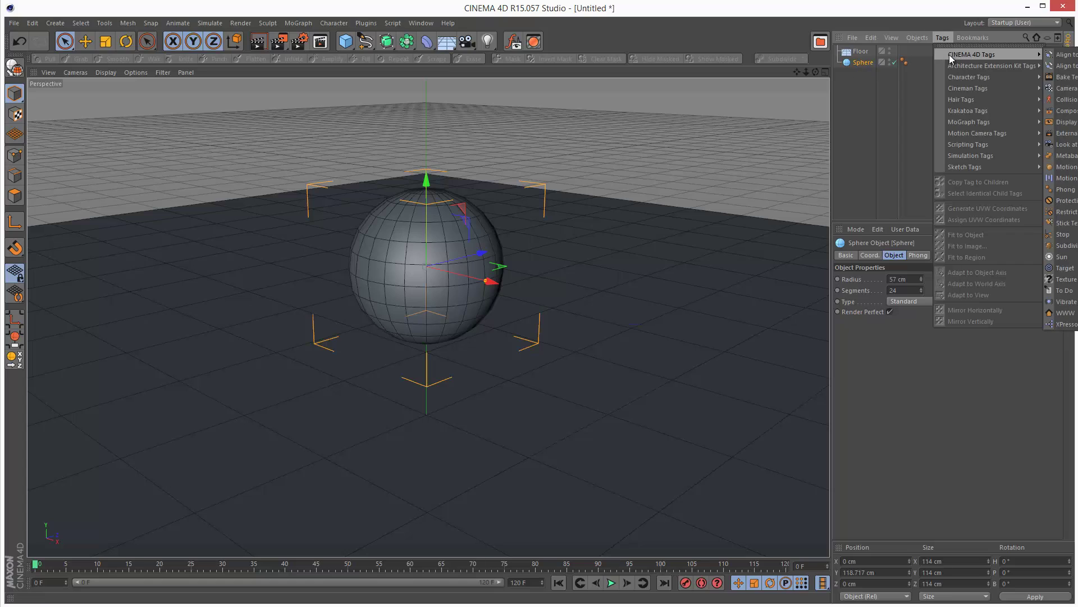
mouse_move(992, 155)
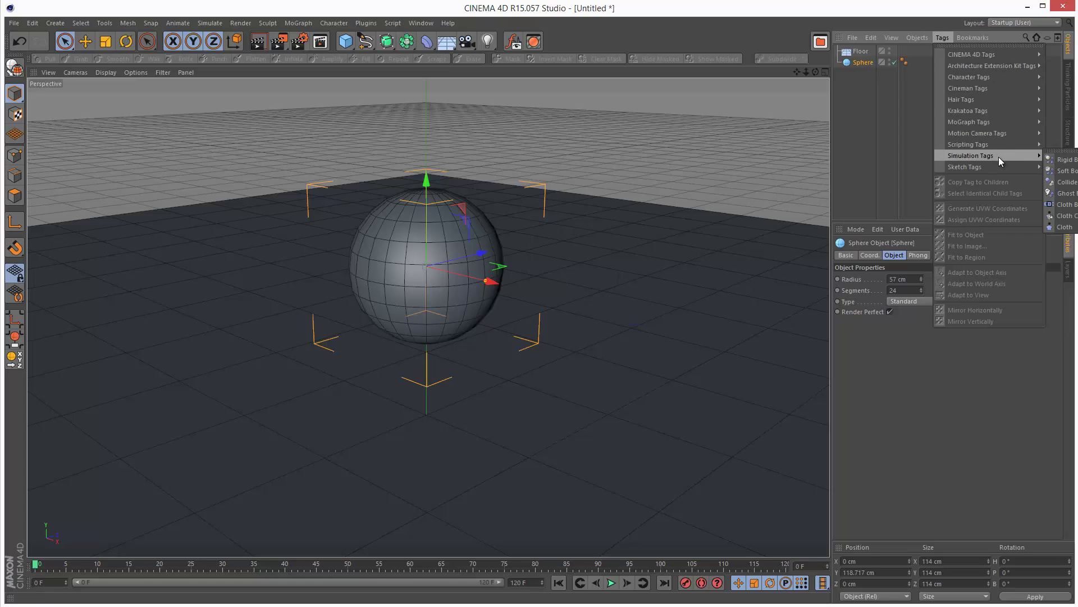
click(1067, 160)
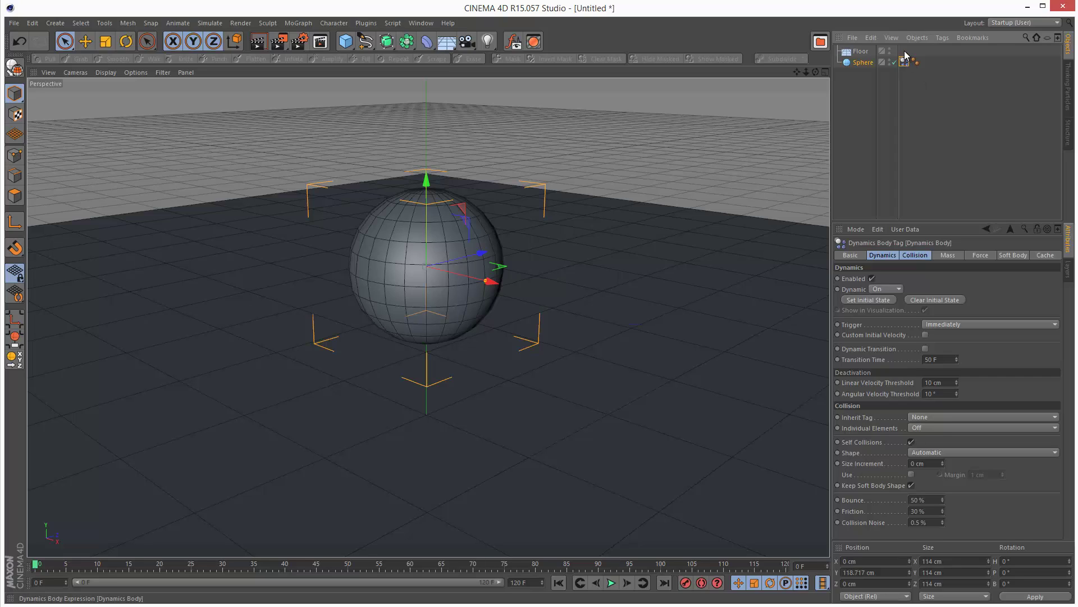
ctrl+drag(906, 54, 904, 51)
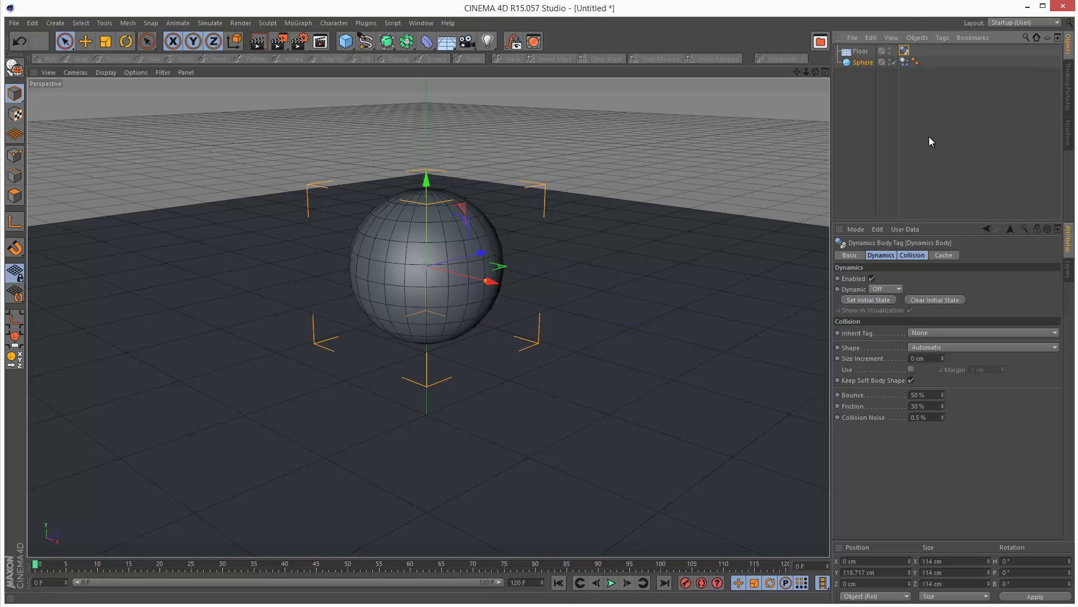
Step: Play the simulation to watch the sphere fall onto the floor, stop it and return to frame 0
click(612, 583)
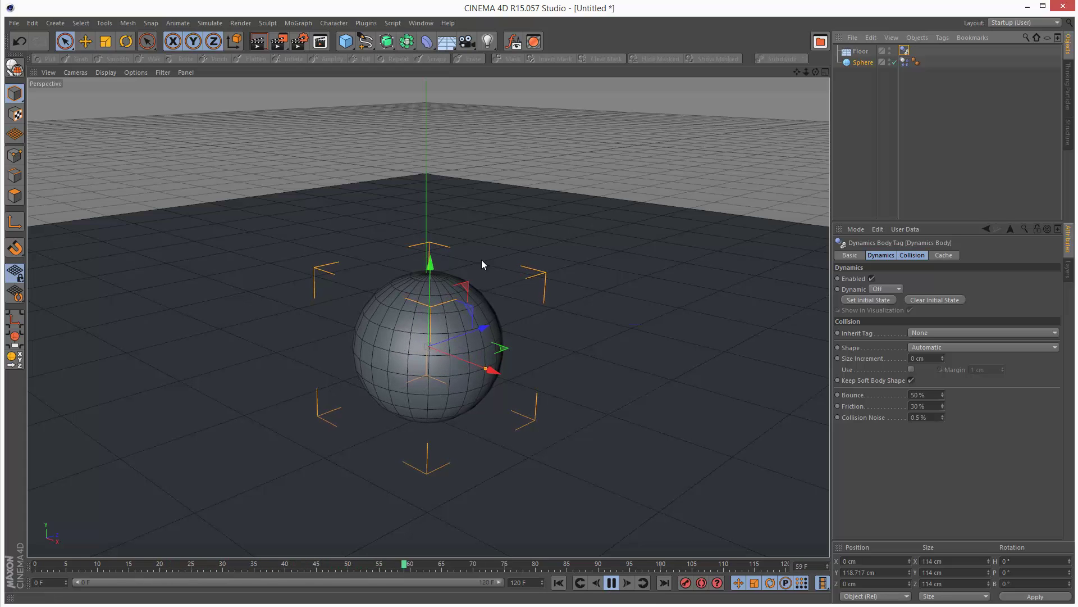
alt+drag(801, 91, 564, 346)
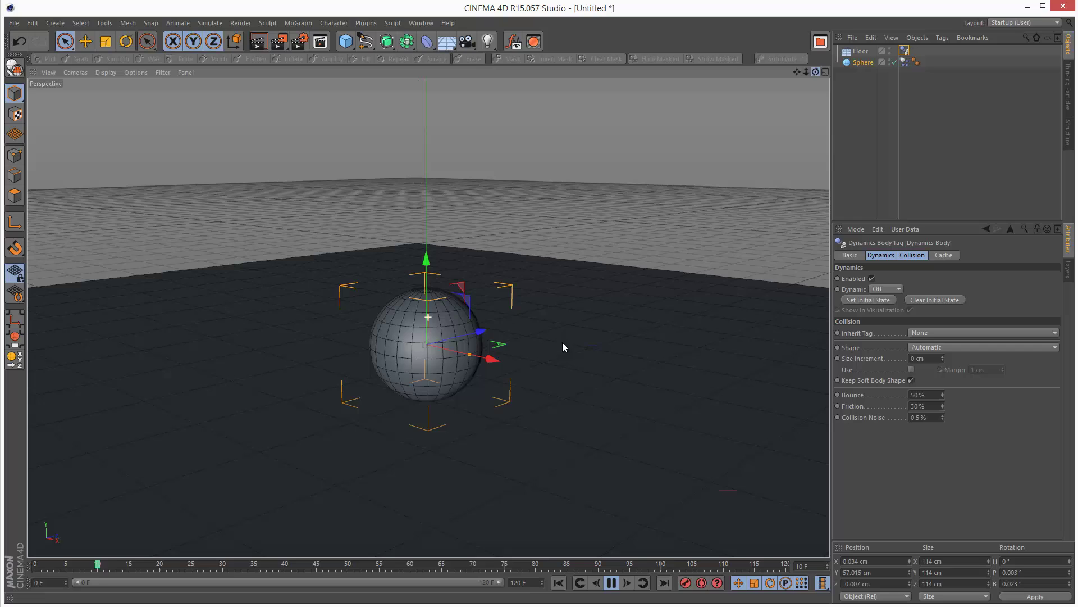
click(612, 583)
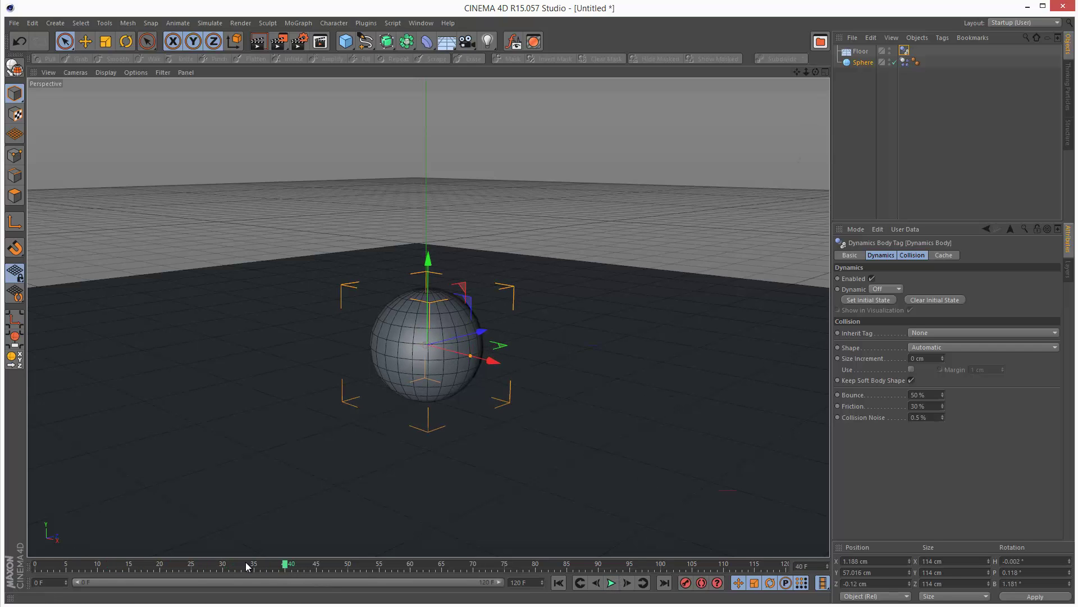
drag(53, 565, 31, 564)
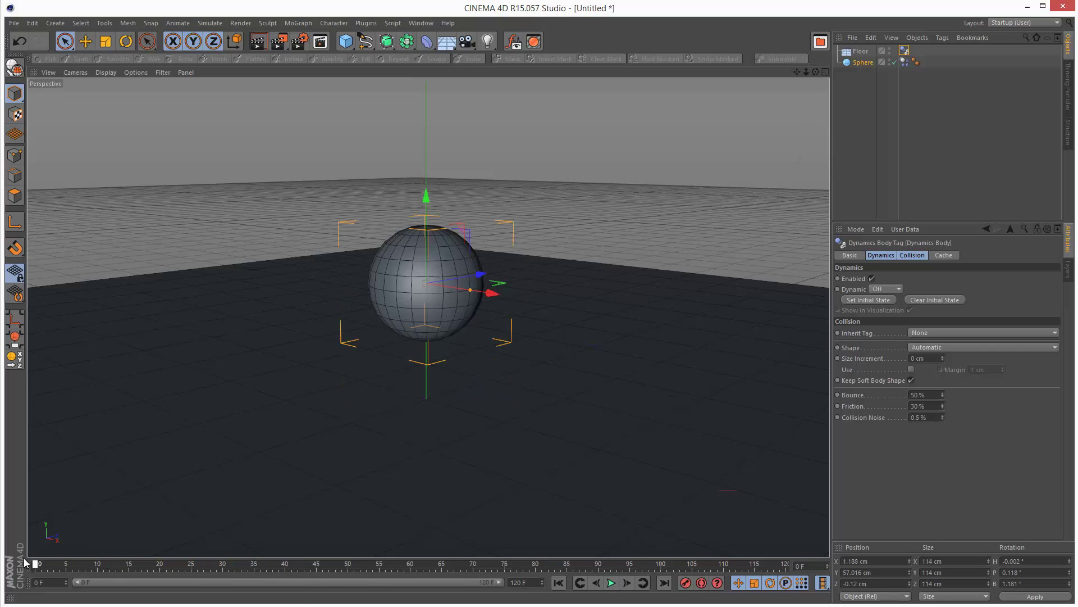
Step: Enable Custom Initial Velocity in the sphere's dynamics tag and set its initial linear velocity on Z to 100 cm
click(904, 63)
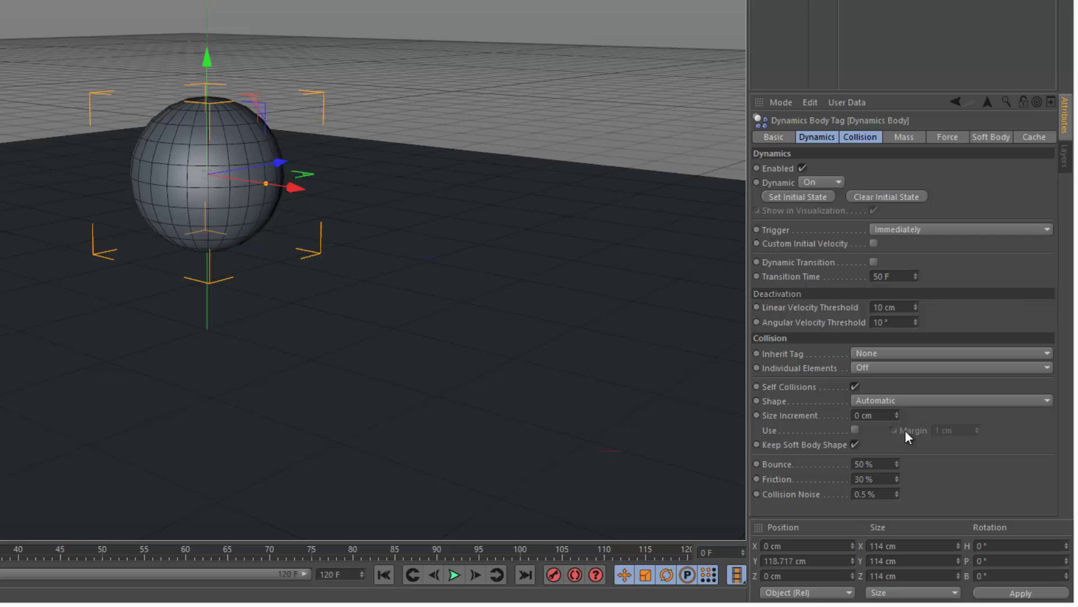
click(875, 243)
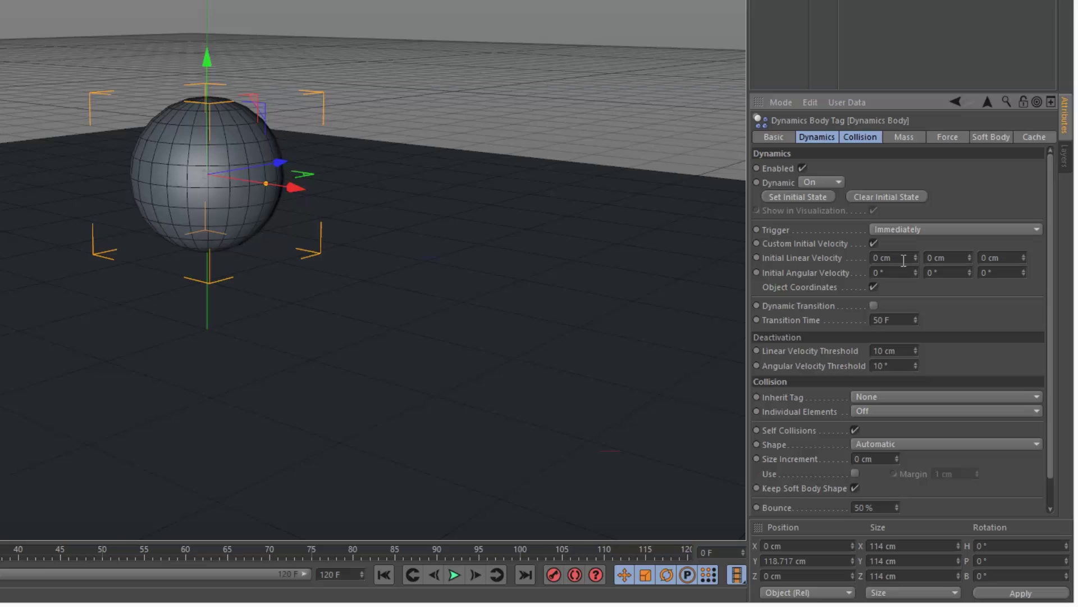
click(1013, 256)
text(100)
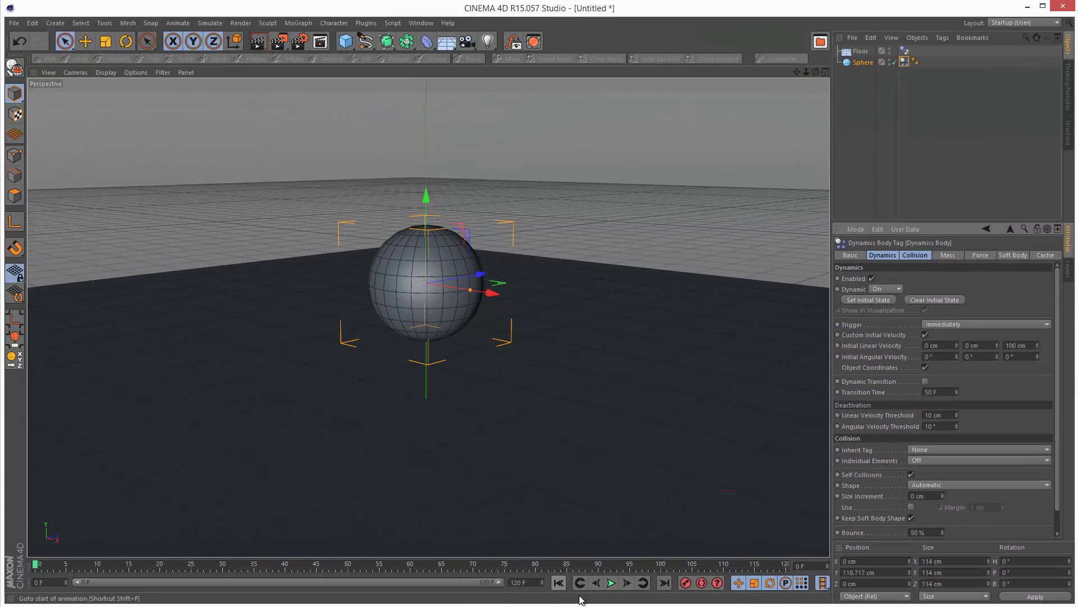
Step: Play the simulation to check the sphere's sideways motion, stop it and return to the first frame
click(612, 583)
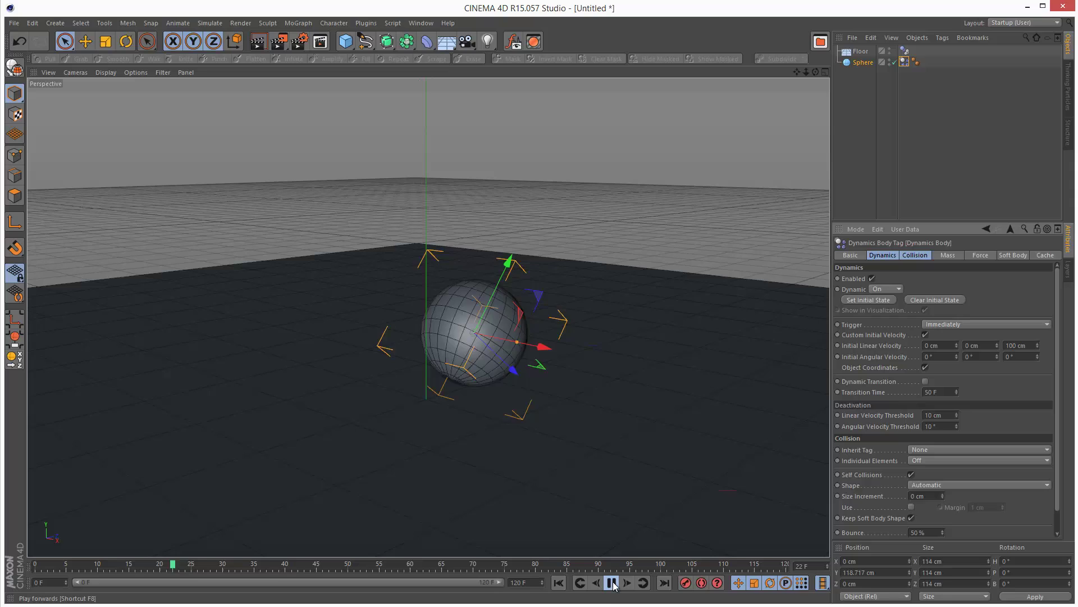
click(611, 583)
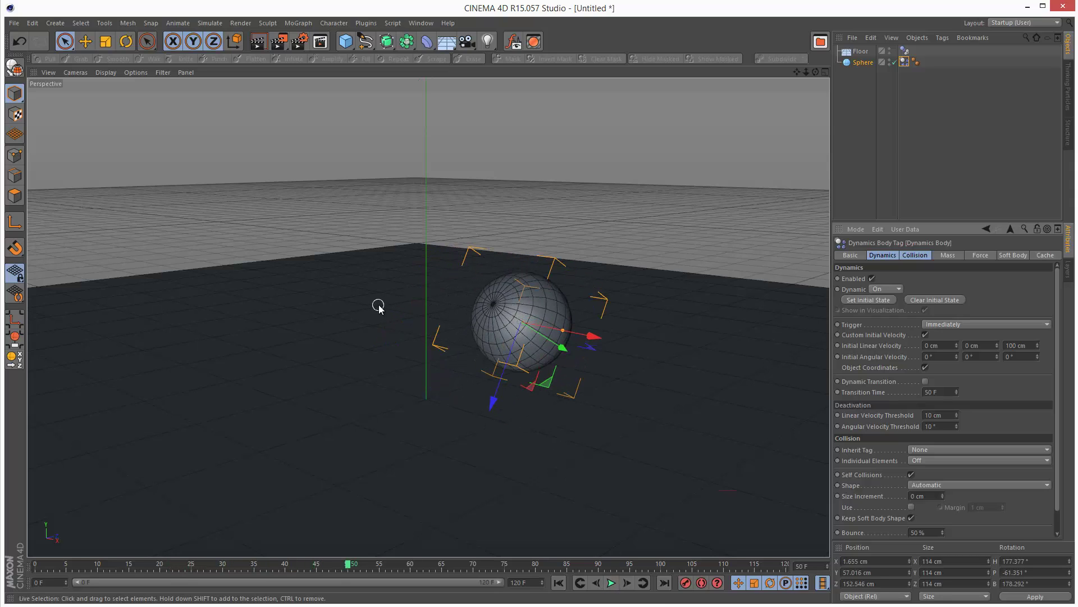
click(558, 583)
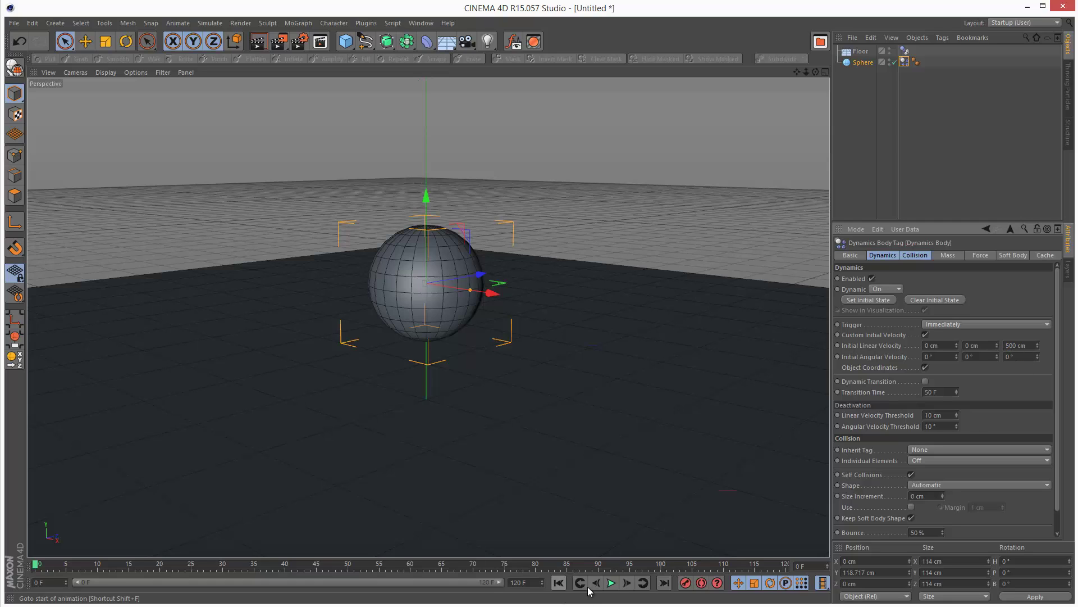
Step: Set the sphere's initial linear velocity on Z to 500 cm, play the simulation and return to the start
click(612, 583)
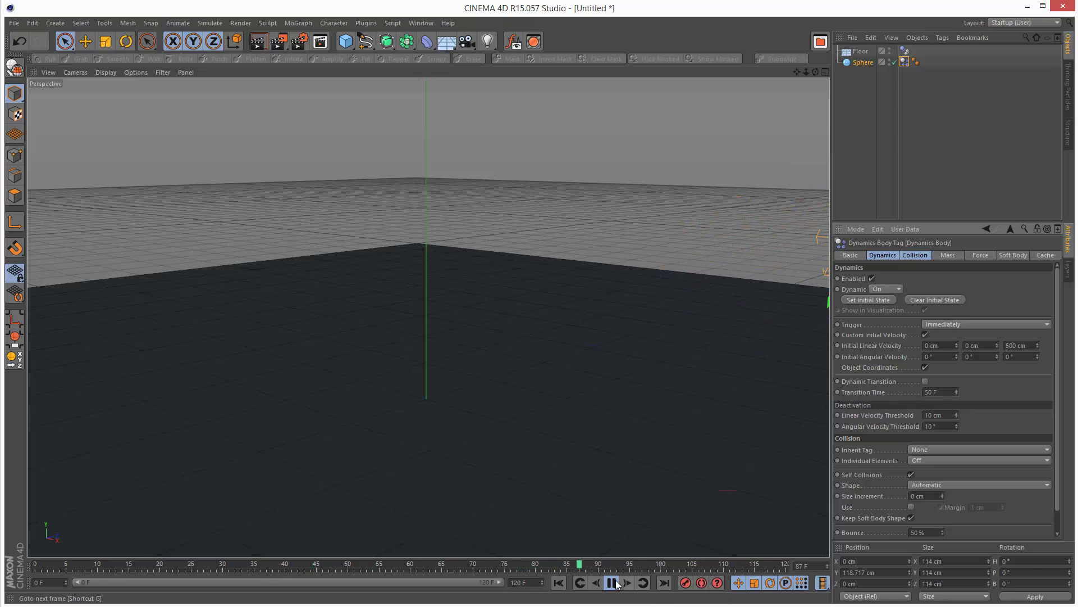
click(611, 583)
click(558, 583)
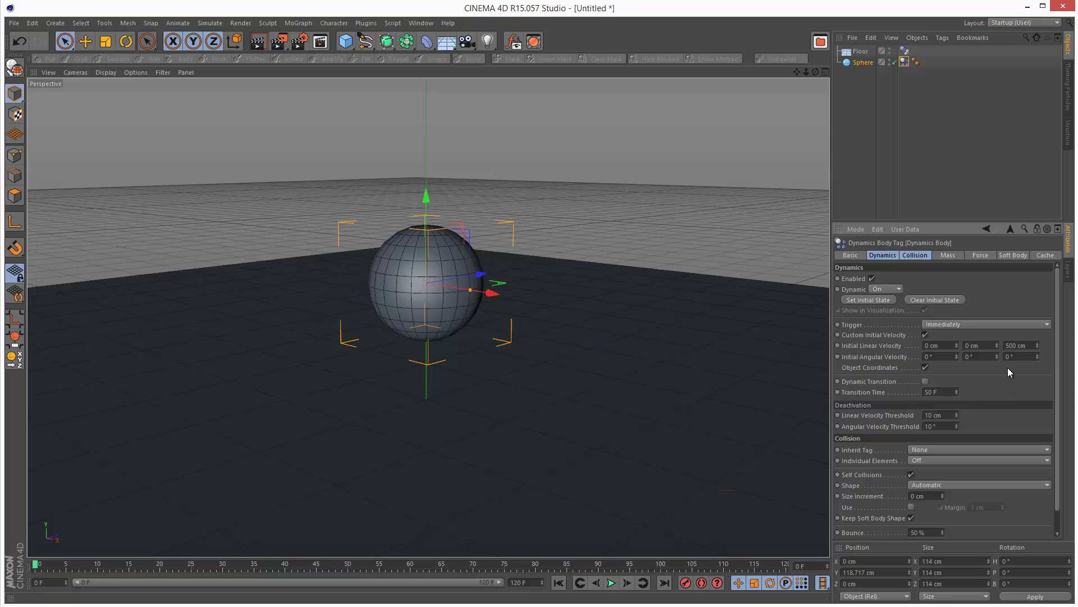
Step: Set the sphere's initial linear velocity on Z to -500 cm, play the simulation and rewind it
text(-)
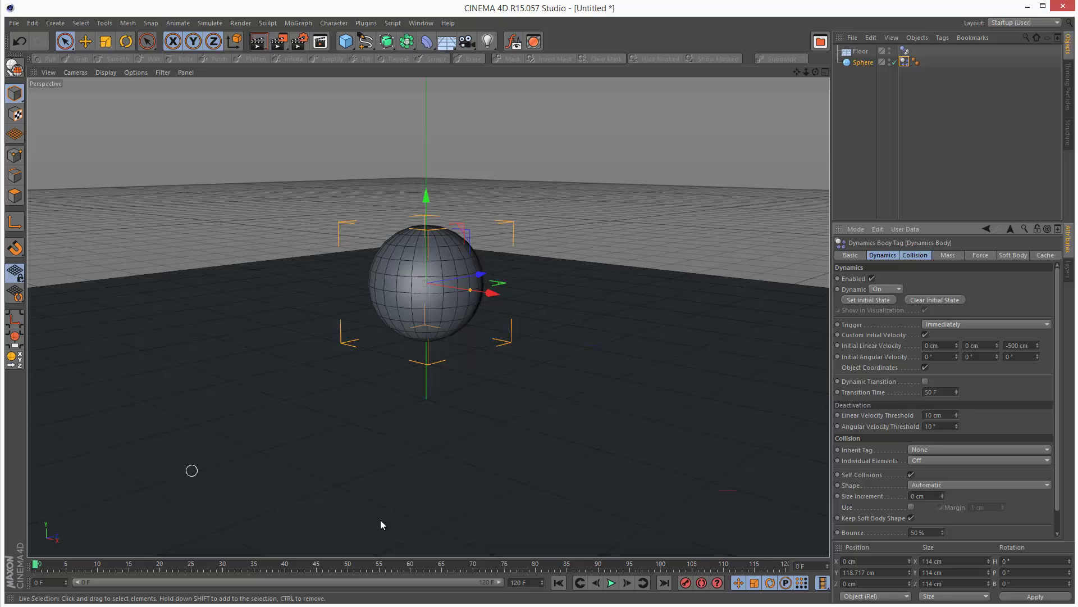
click(612, 583)
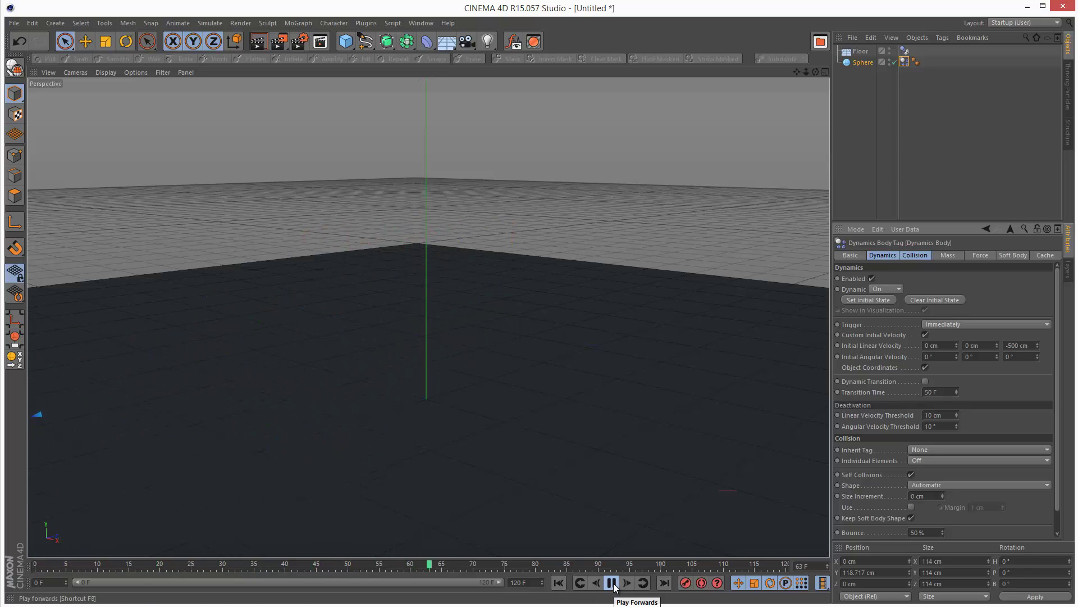
click(612, 583)
click(558, 582)
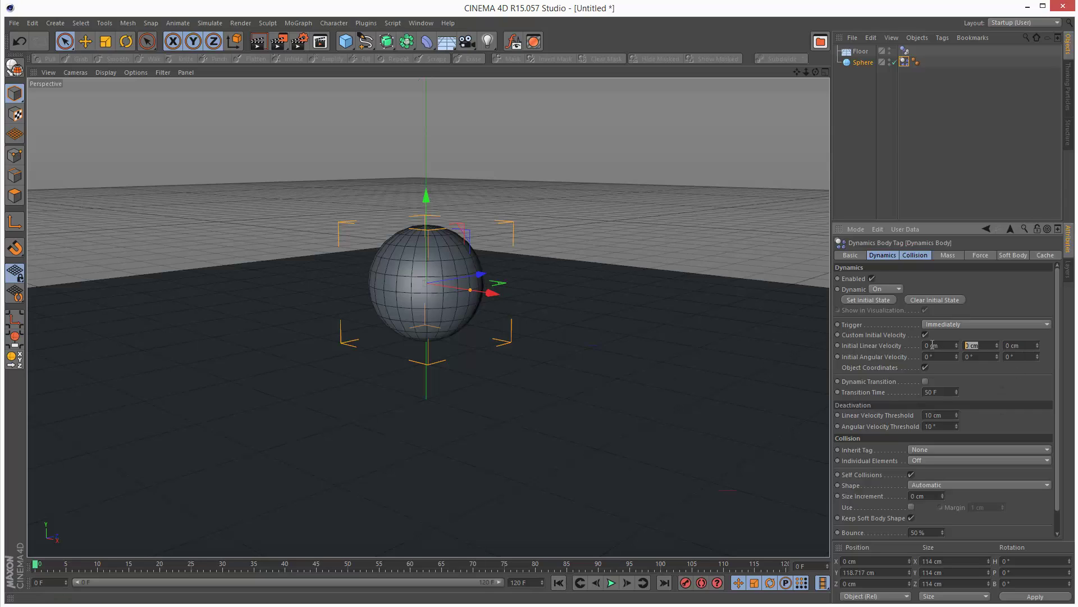
Step: Set the sphere's initial linear velocity to 0 cm on Z and 500 cm on Y, play the simulation and rewind it
text(1)
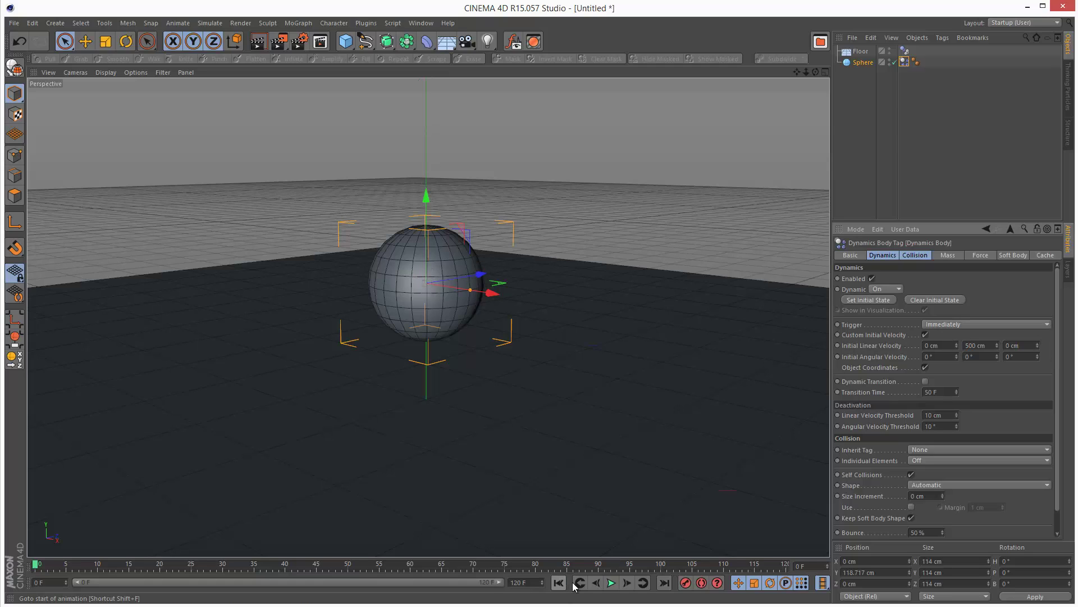
click(611, 582)
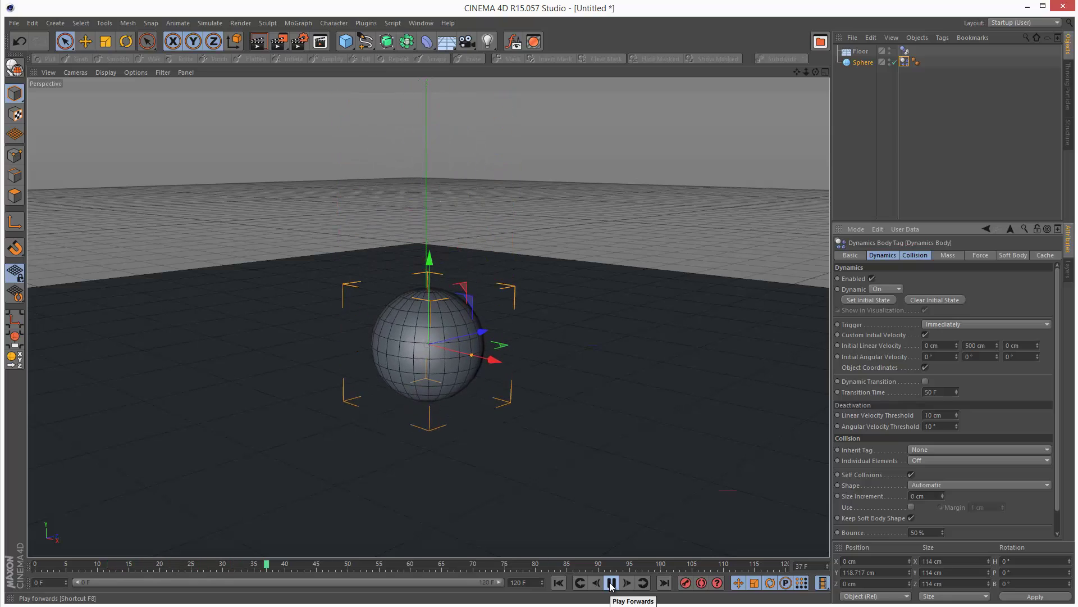
click(612, 582)
click(558, 582)
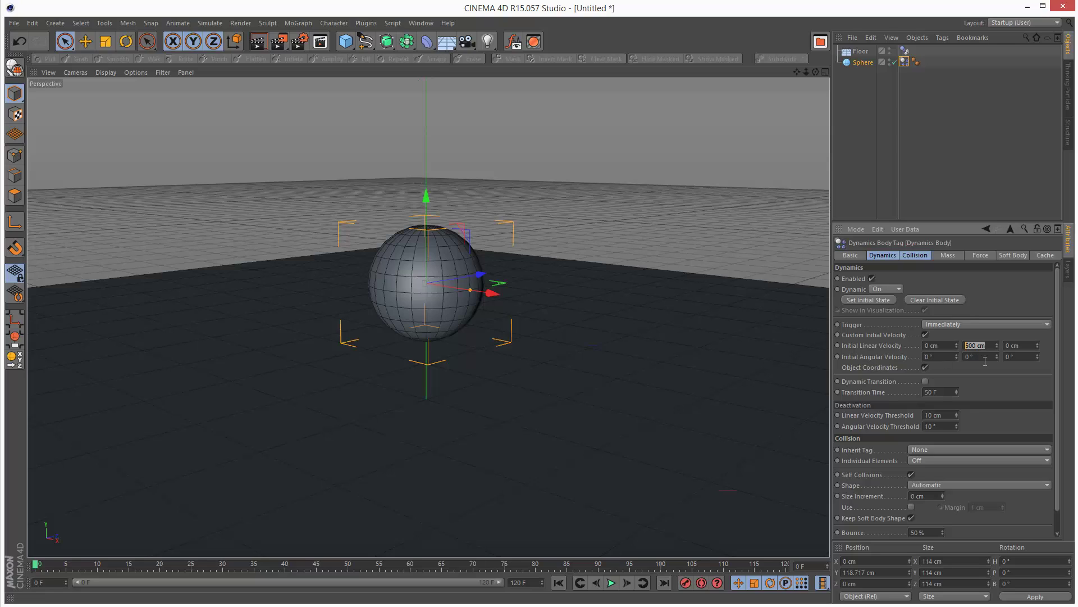
Step: Reset the sphere's initial linear velocity on Y to 0 cm and inspect the H, P and B rotation values in its coordinates
click(860, 63)
click(905, 256)
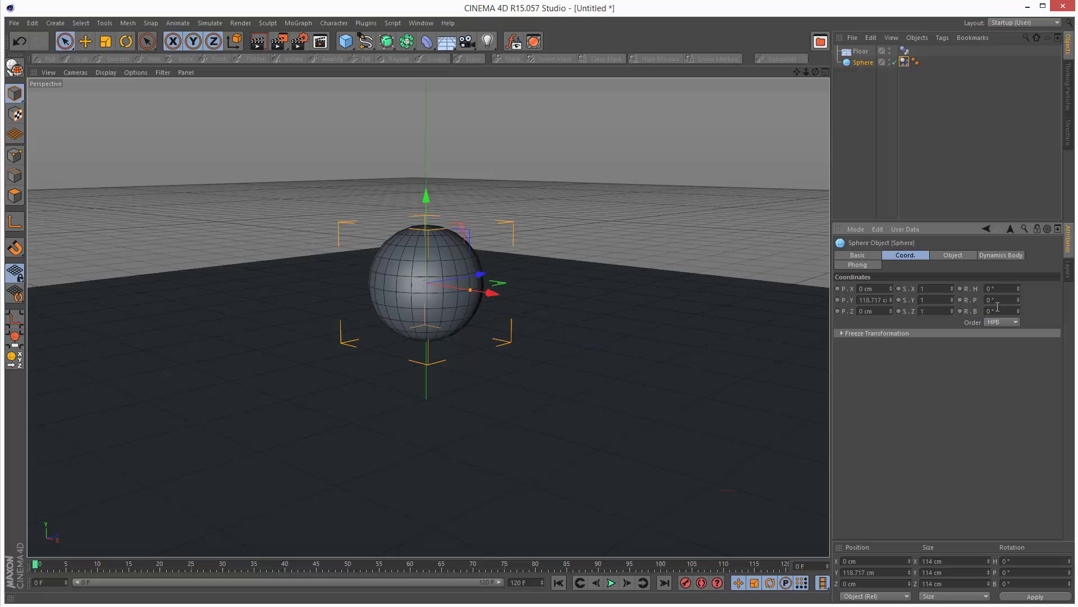
click(903, 62)
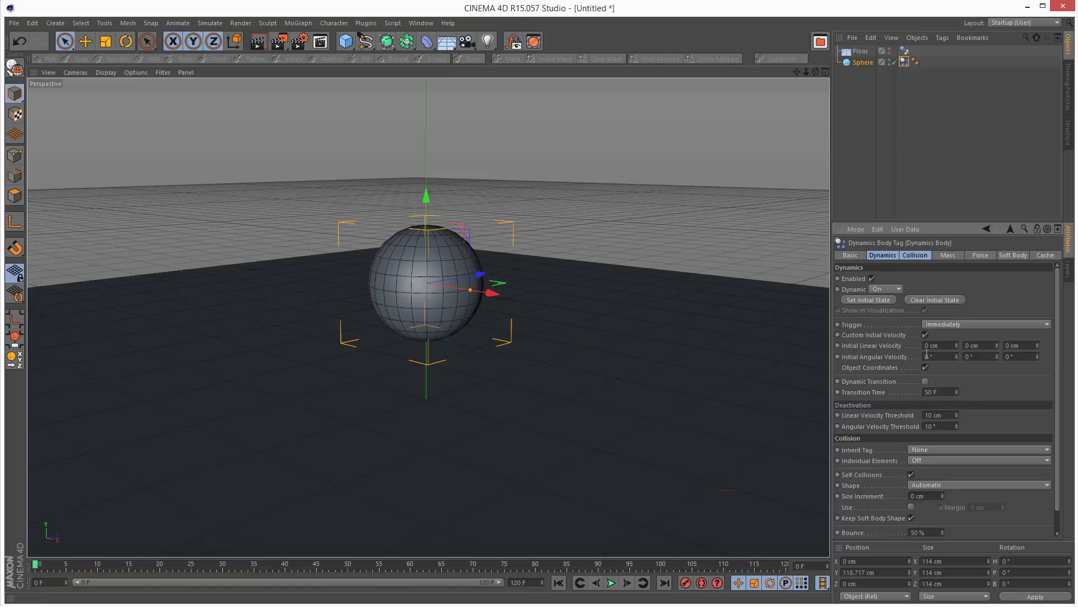
Step: Try rotating the sphere about its red X-axis ring while its coordinates are shown, and undo the rotation
key(r)
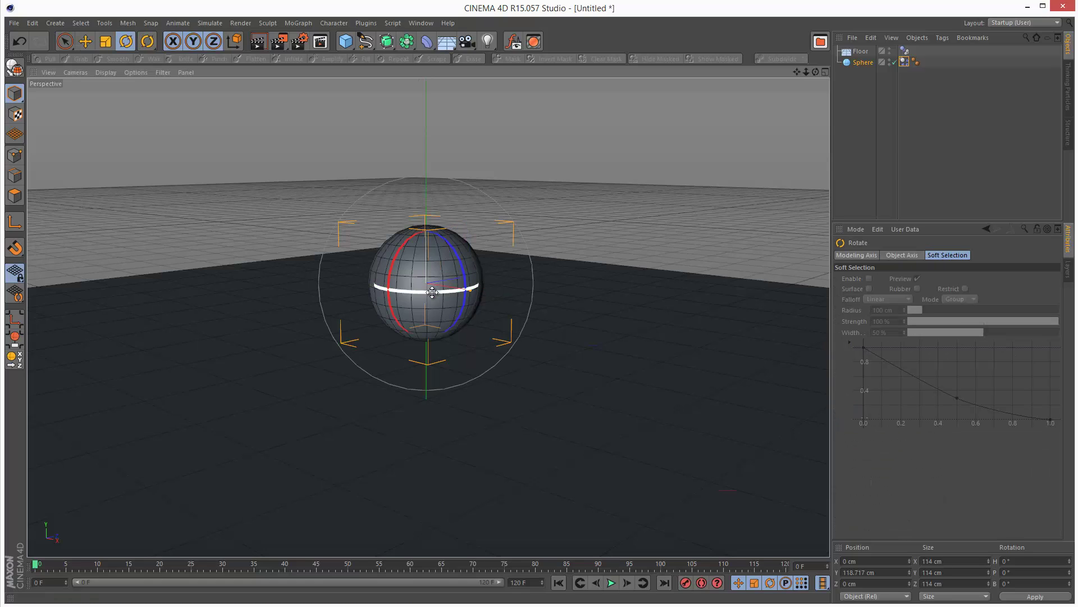
click(863, 62)
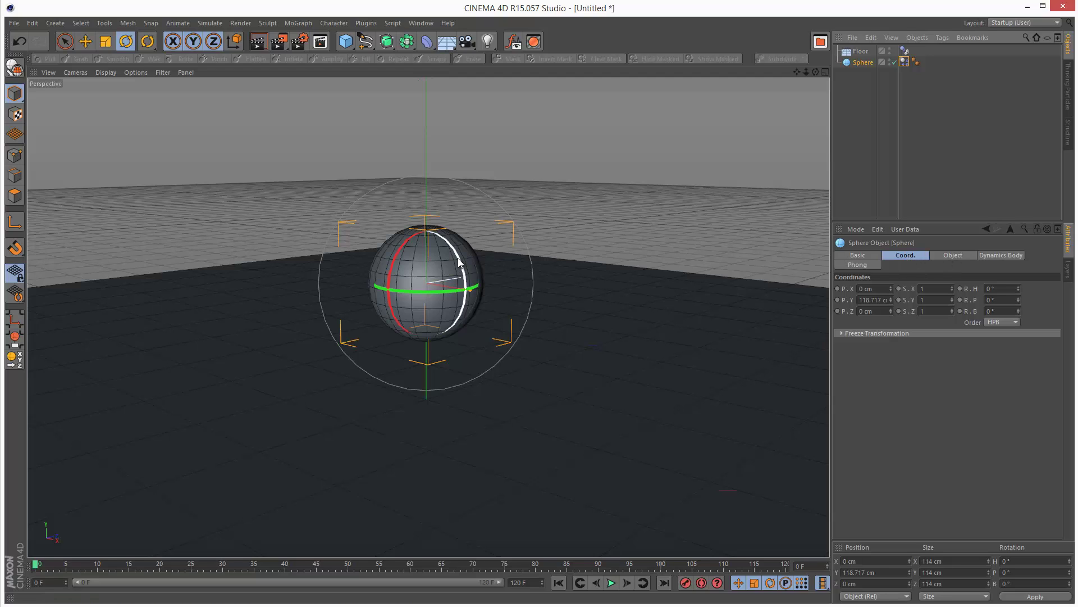
drag(396, 255, 573, 216)
key(ctrl+z)
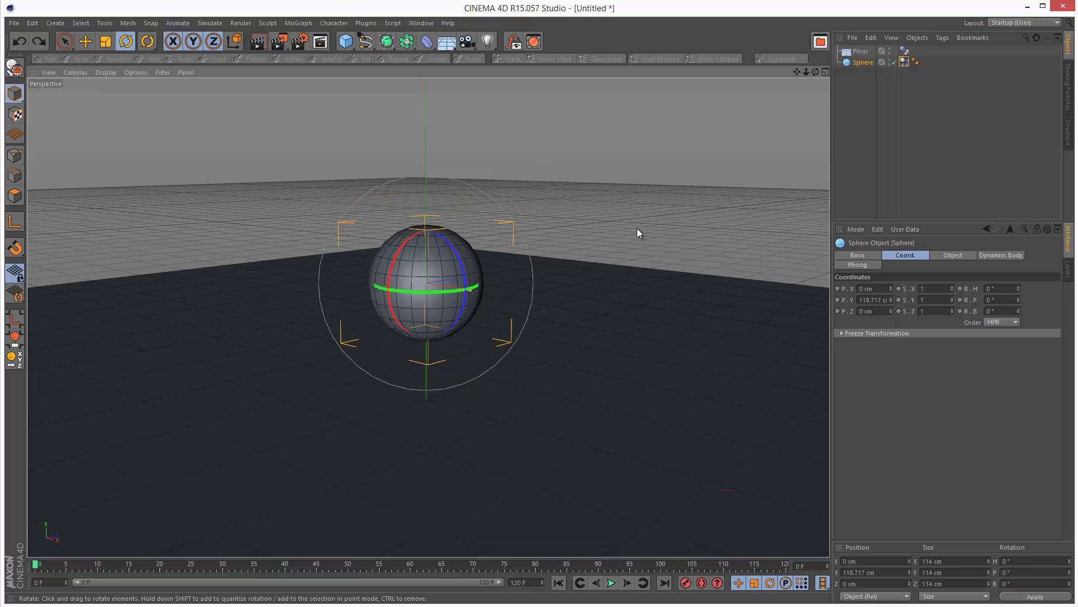
Step: Set the initial angular velocity on P to 90° in the sphere's dynamics tag, play the simulation and rewind it
click(905, 62)
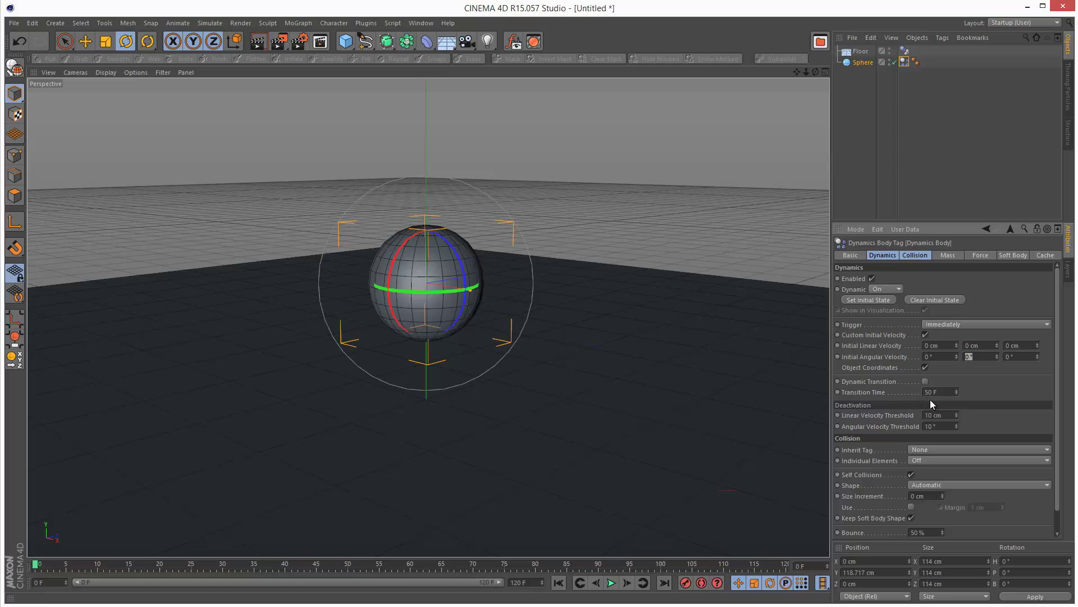
text(90)
click(611, 583)
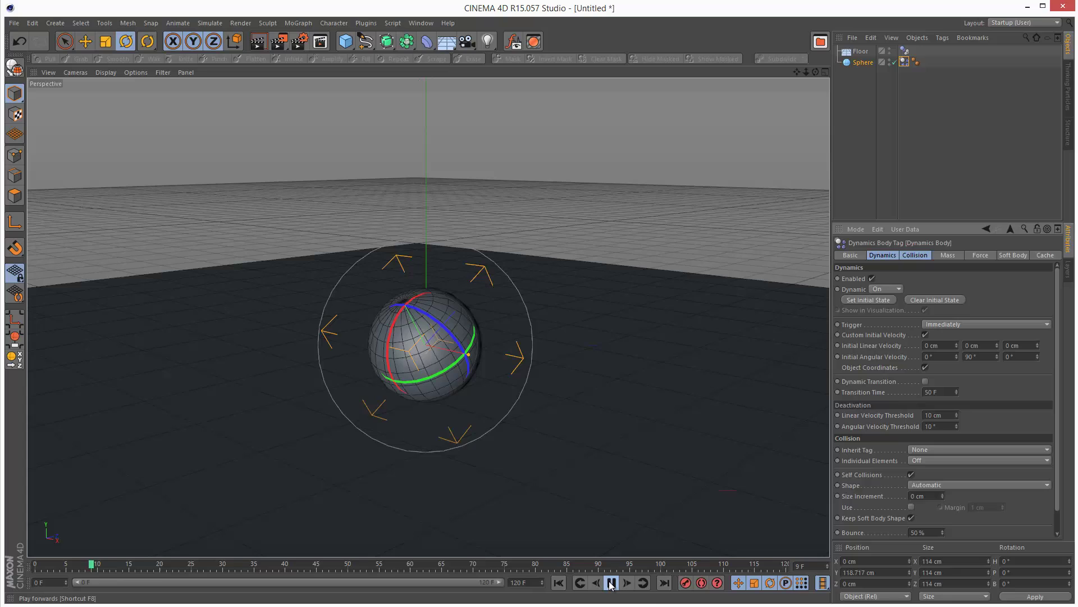
click(559, 582)
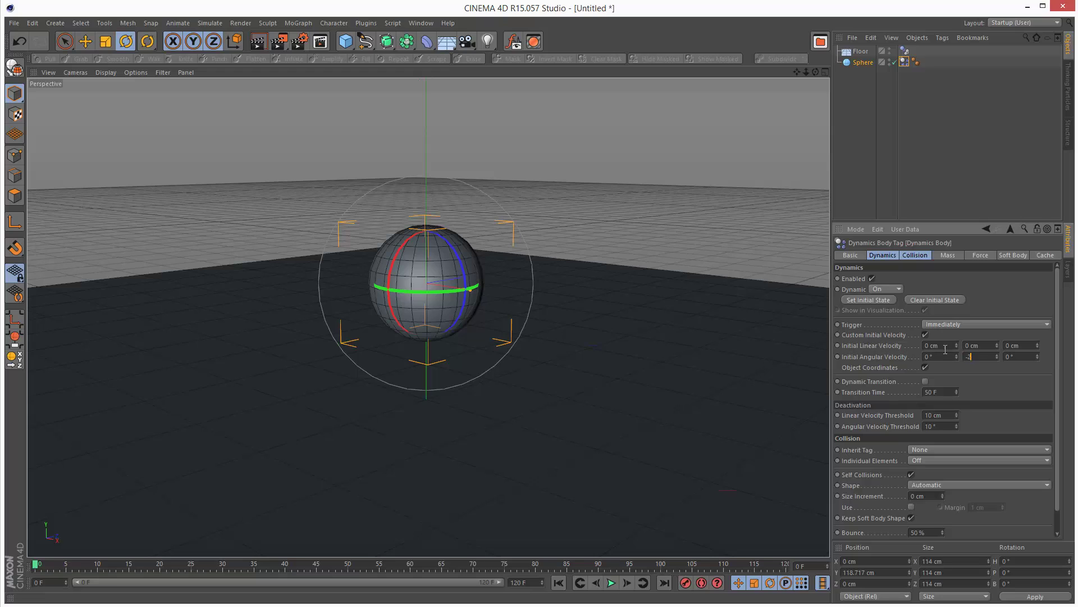
Step: Set the sphere's initial angular velocity on P to -200°, play the simulation and rewind it
click(613, 586)
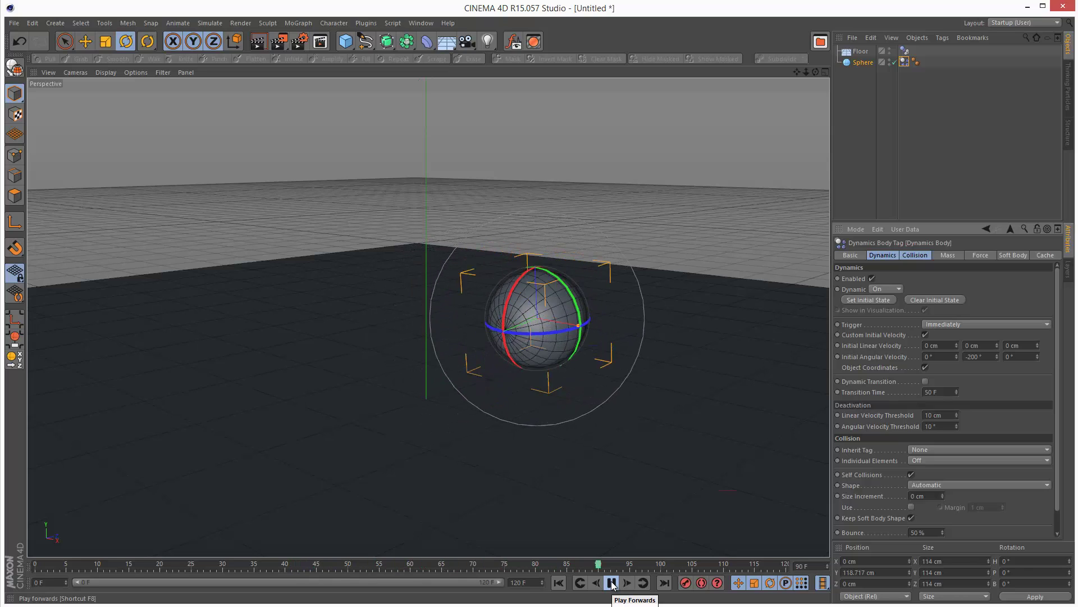
click(612, 584)
click(560, 582)
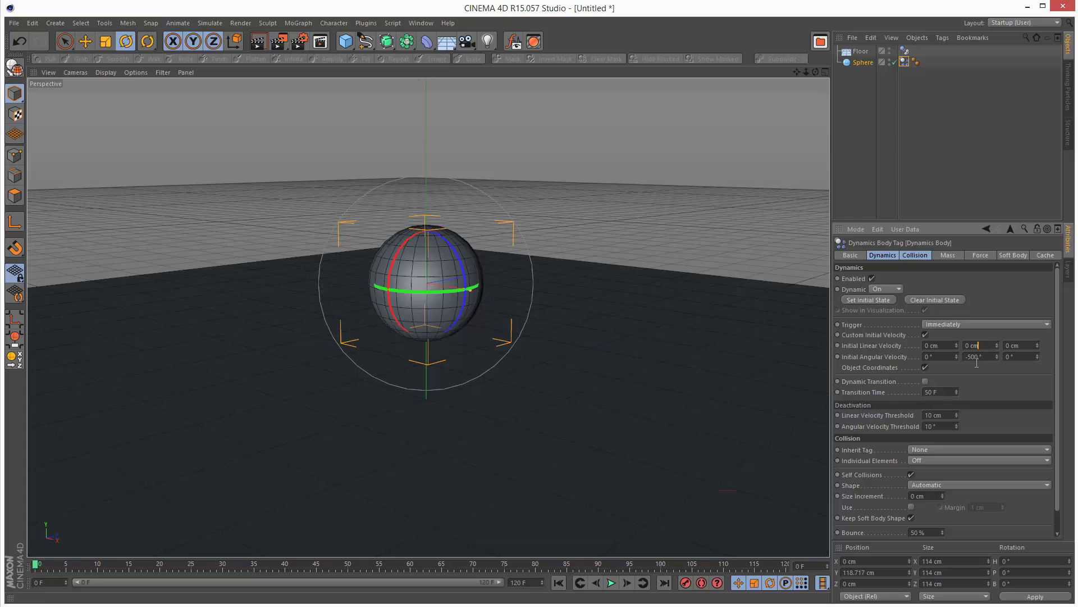
Step: Set the sphere's initial angular velocity on P to -500°, play and rewind the simulation, and reset the velocity to 0°
click(612, 584)
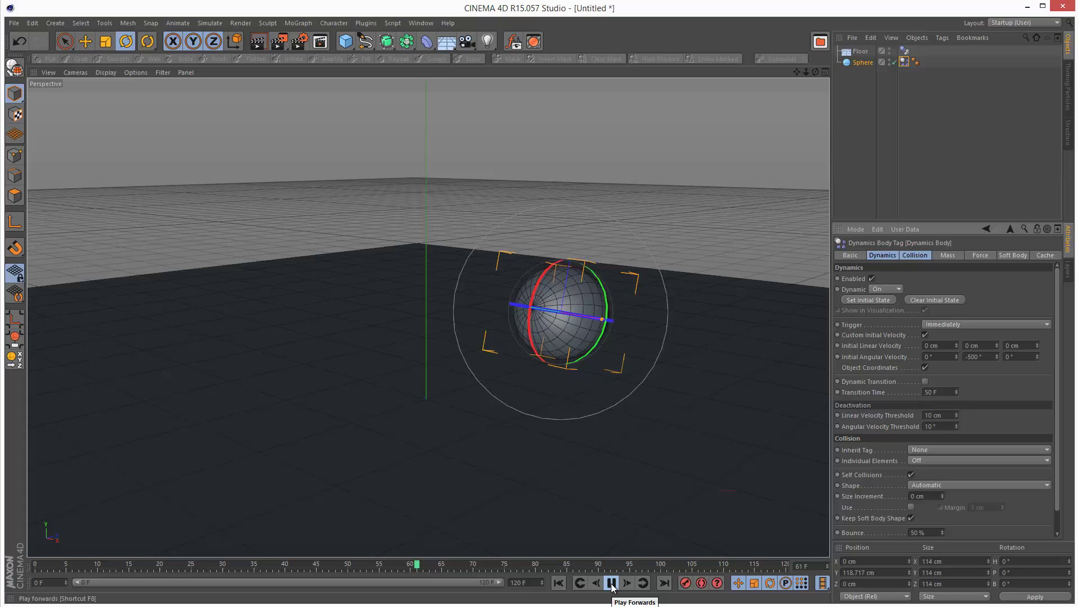
click(612, 583)
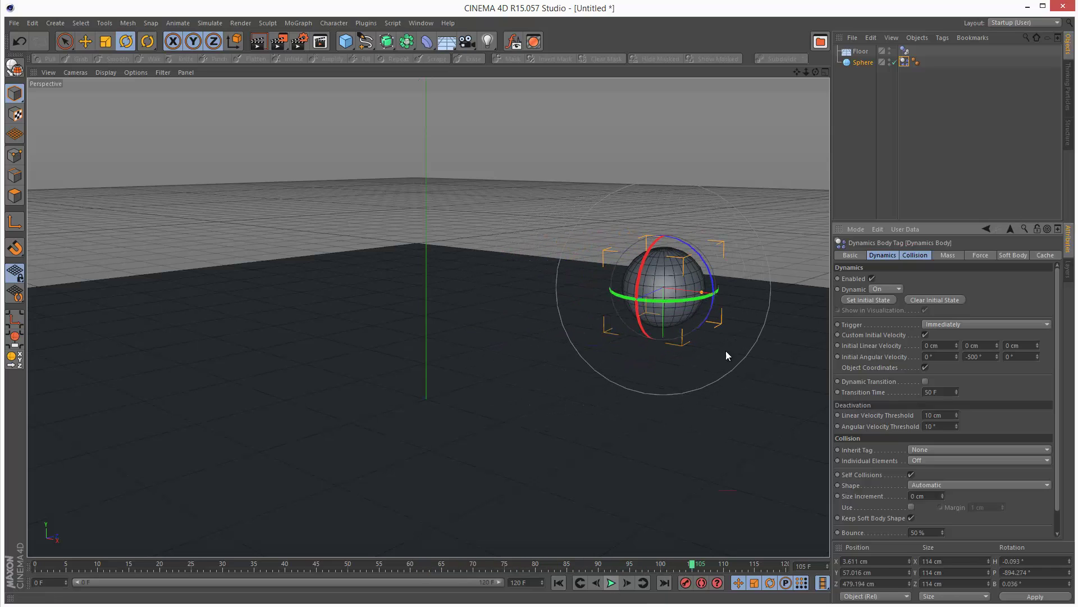
click(559, 582)
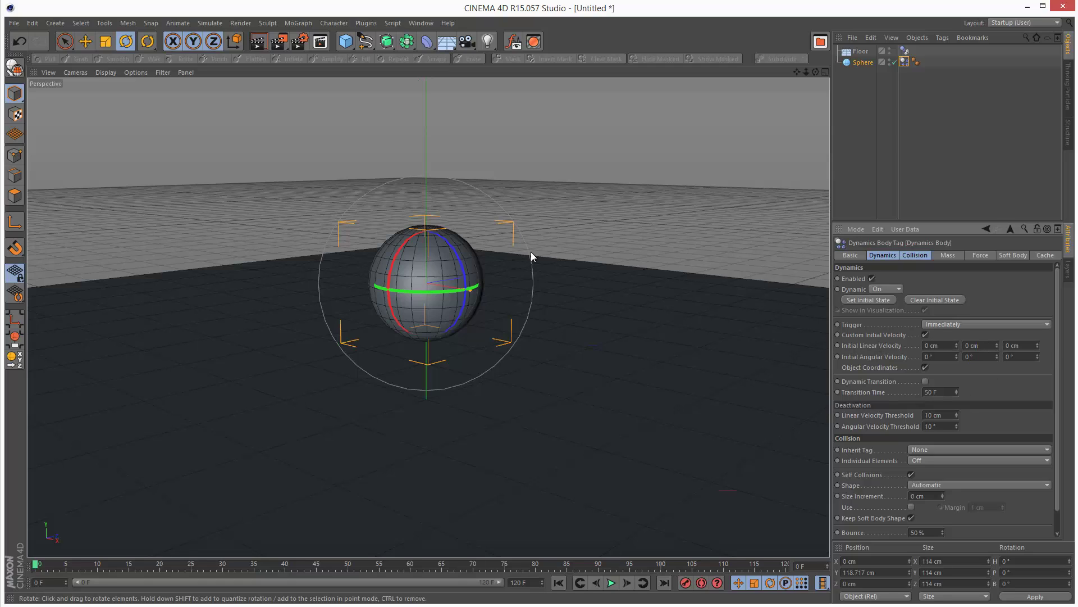
Step: Rotate the sphere about its red X-axis ring to a pitch of about 35.6°
drag(398, 262, 387, 288)
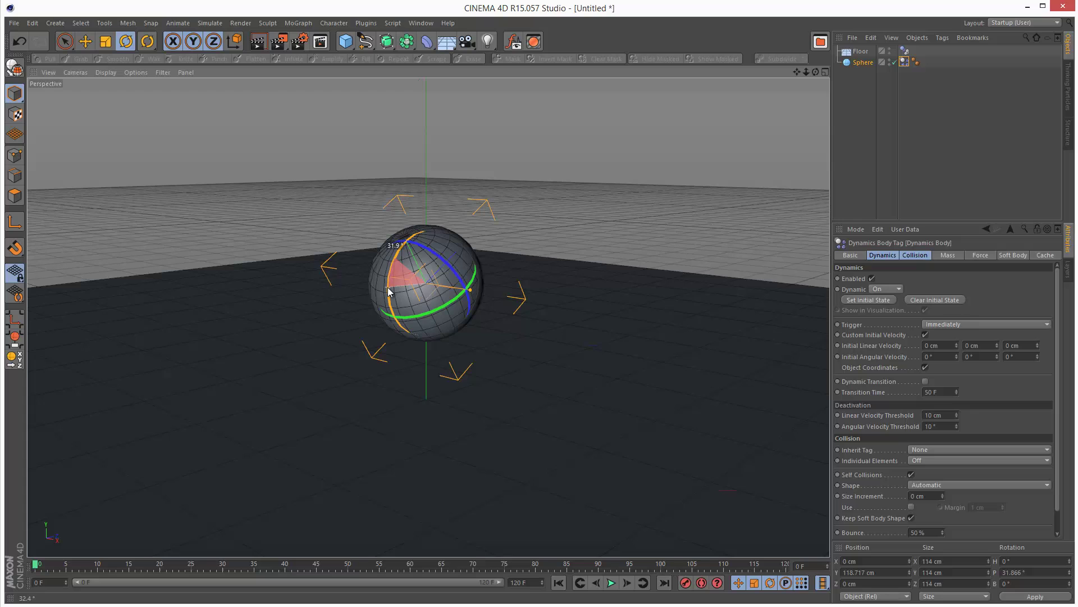
click(85, 41)
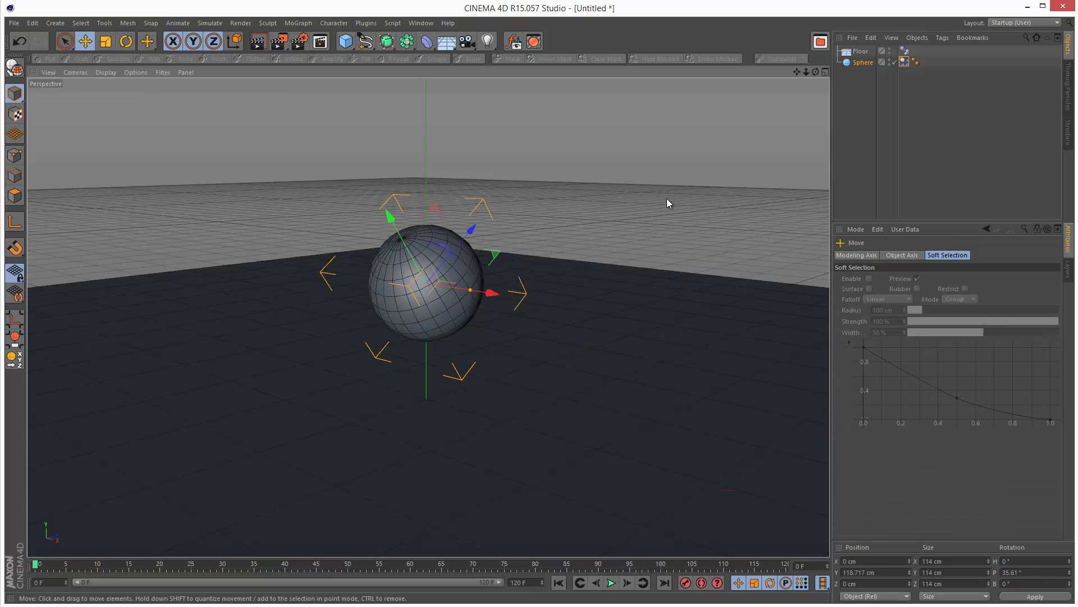
mouse_move(801, 78)
mouse_down()
mouse_move(561, 342)
mouse_move(806, 73)
mouse_up()
key(ctrl+z)
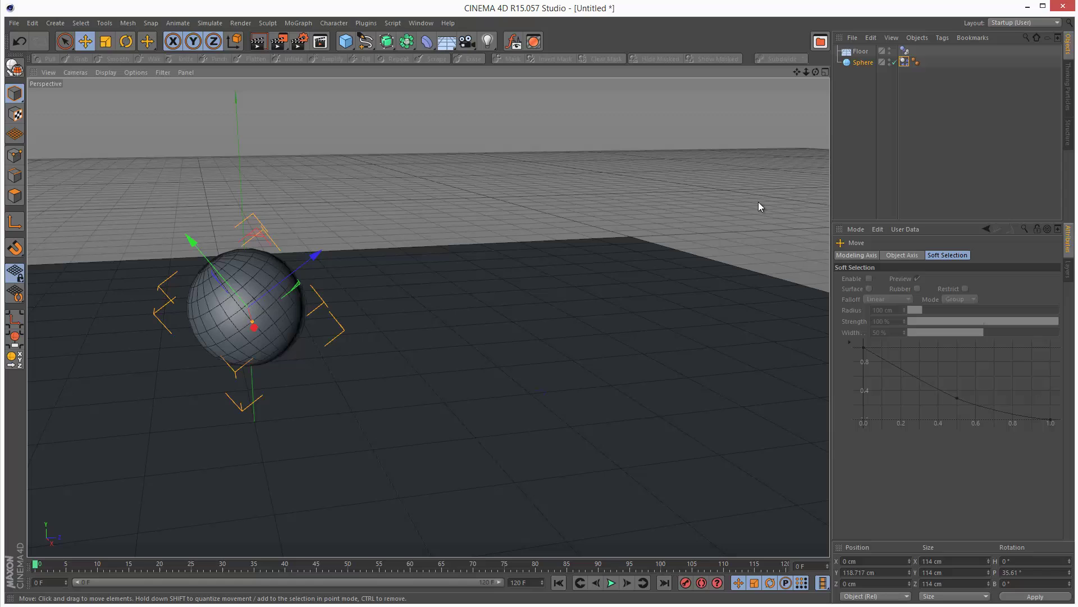
Step: Set the tilted sphere's initial linear velocity on Z to 500 cm, play the simulation and rewind it
click(904, 62)
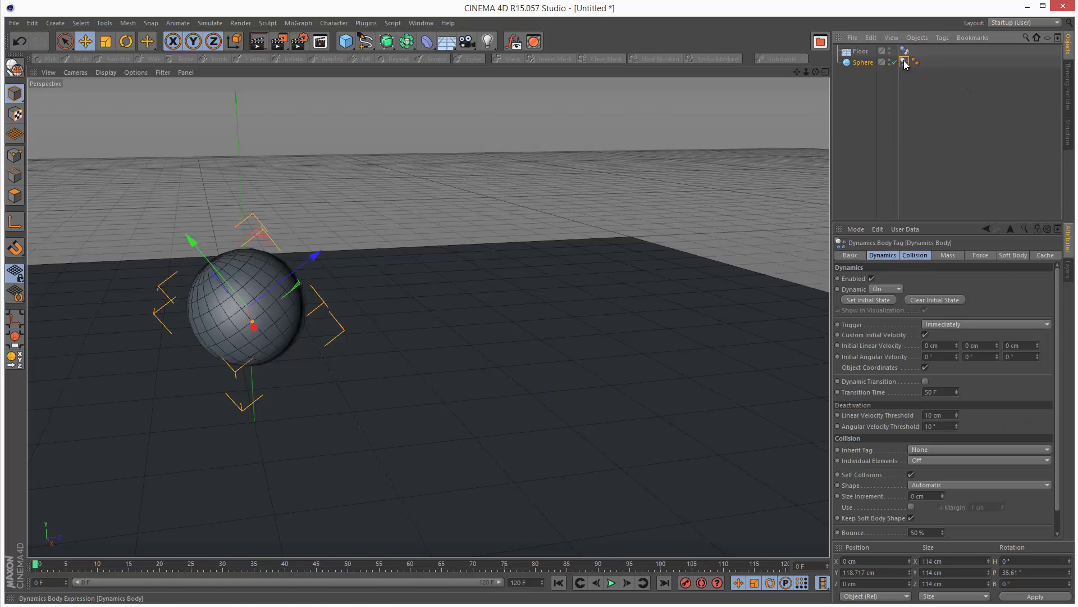
text(500)
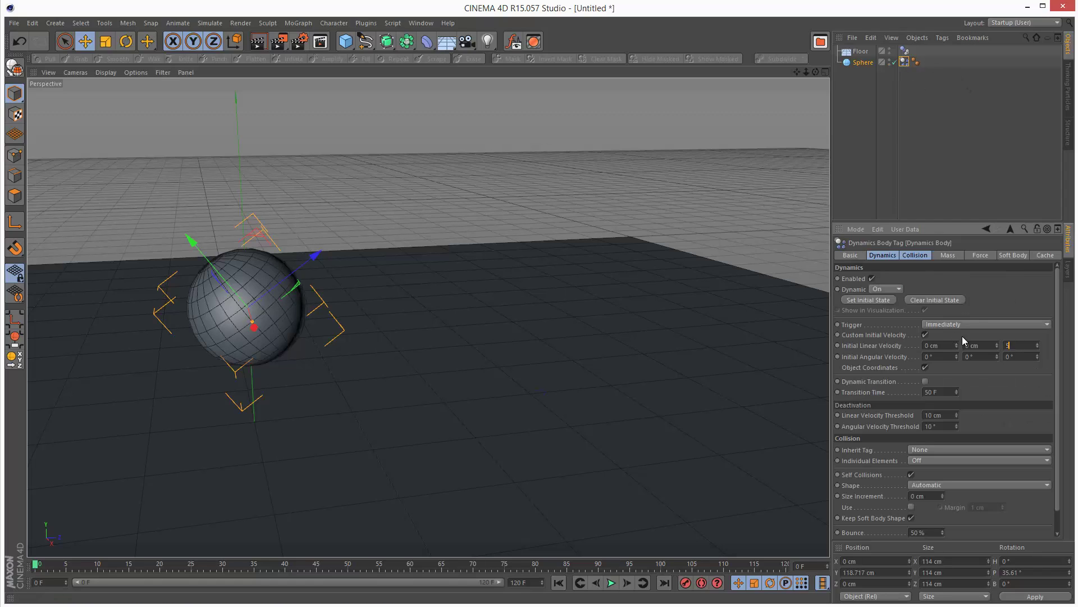
click(612, 585)
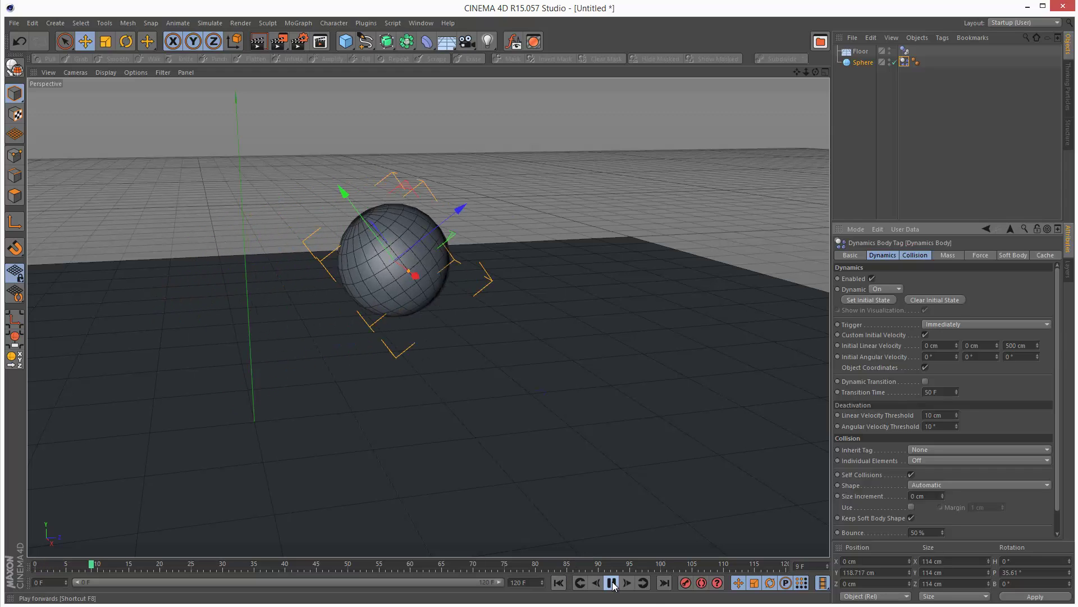
click(558, 582)
Step: Rotate the sphere further about its X-axis to a pitch of about 44.8°, play the simulation and rewind it
key(r)
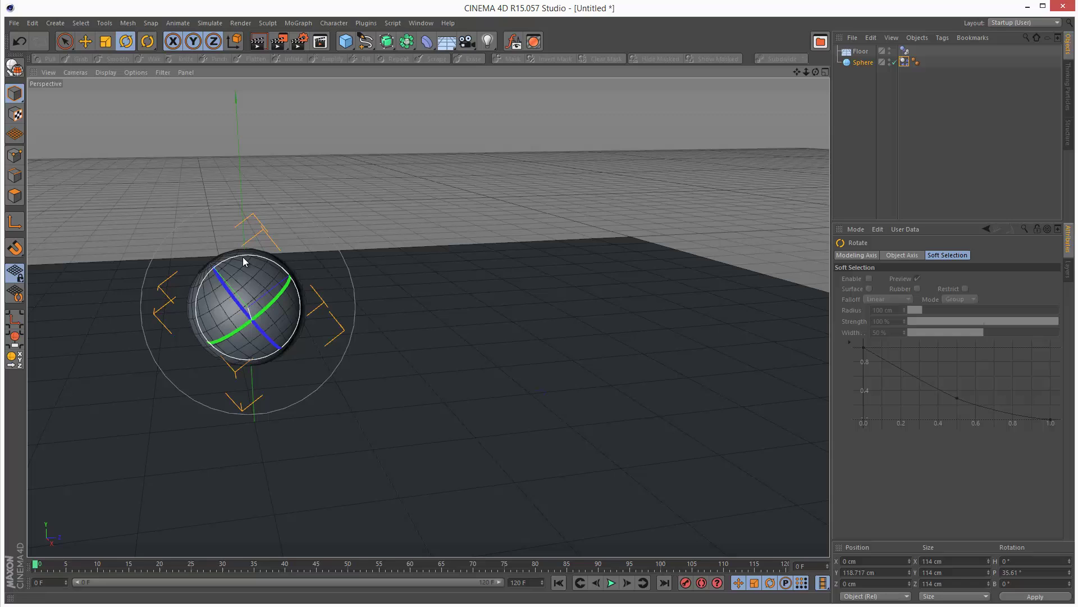
drag(243, 257, 281, 315)
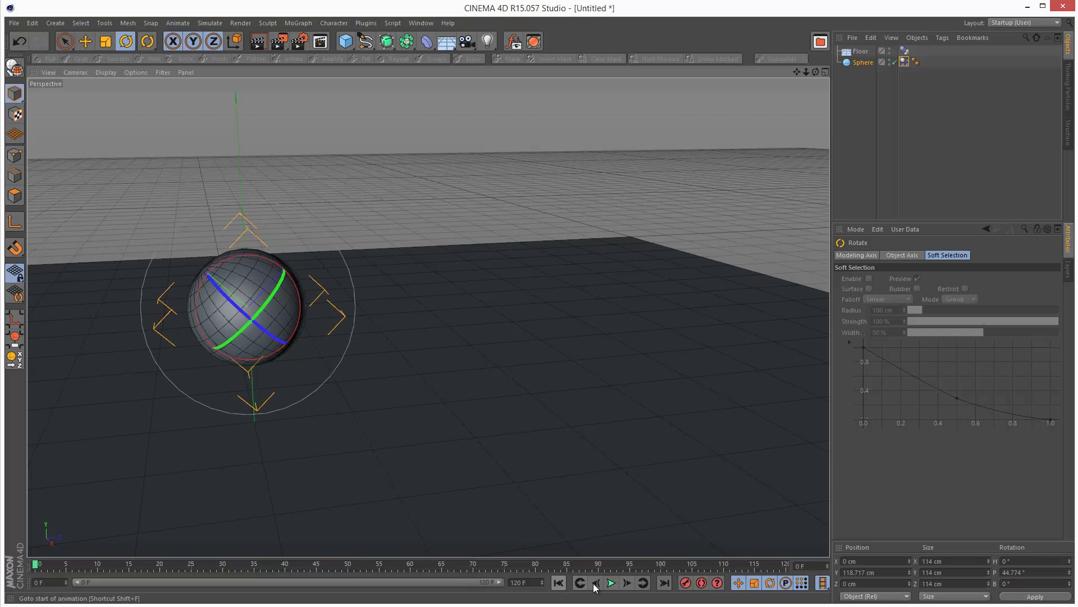
click(611, 582)
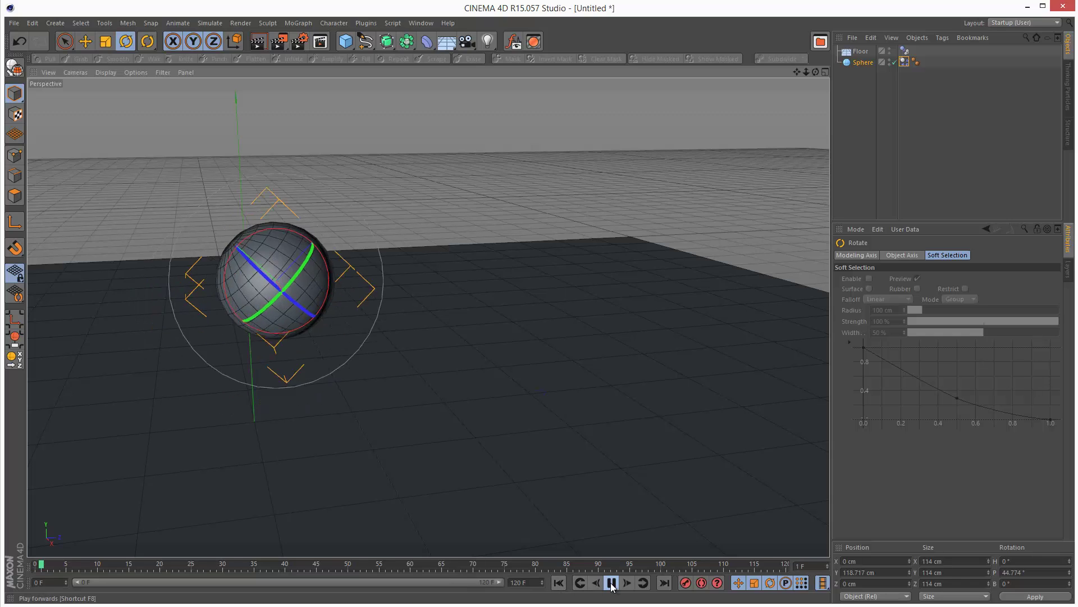
click(559, 583)
Step: Try 1200 cm as the sphere's initial linear velocity on Z, change it to 600 cm, and play and rewind the simulation
click(903, 62)
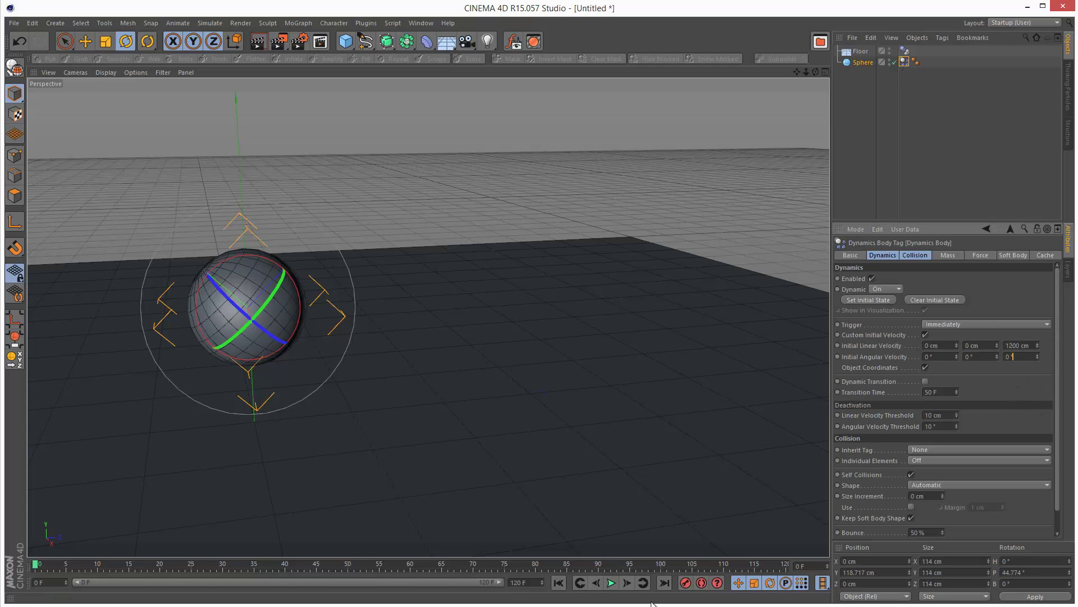
click(611, 583)
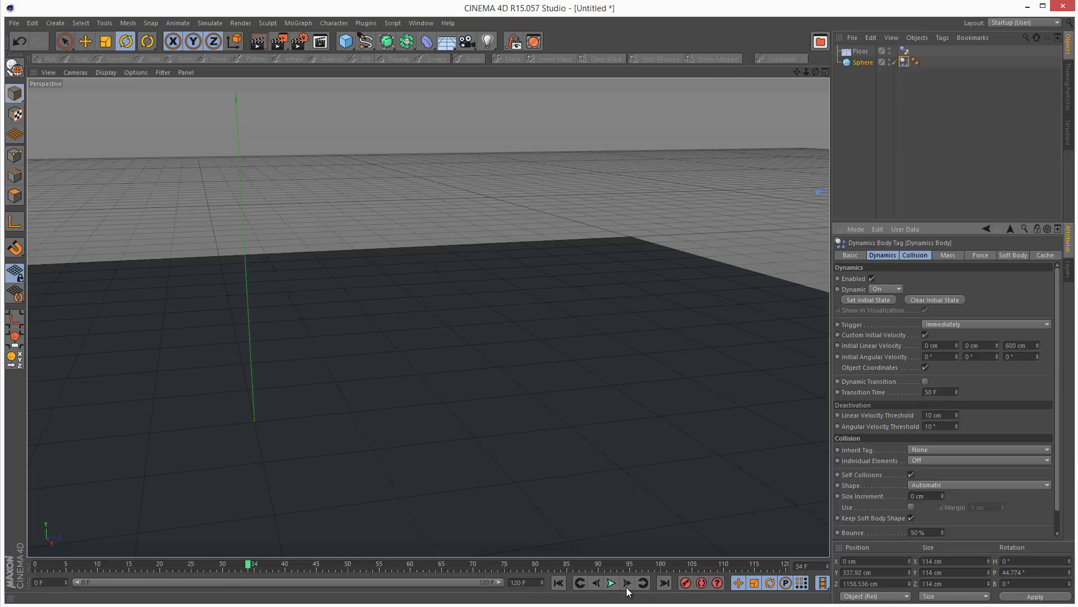
click(558, 583)
Step: Add a cube, thin it to about 40 cm on Z, and place it in the sphere's path at about Y 104 cm, Z 301 cm
click(346, 43)
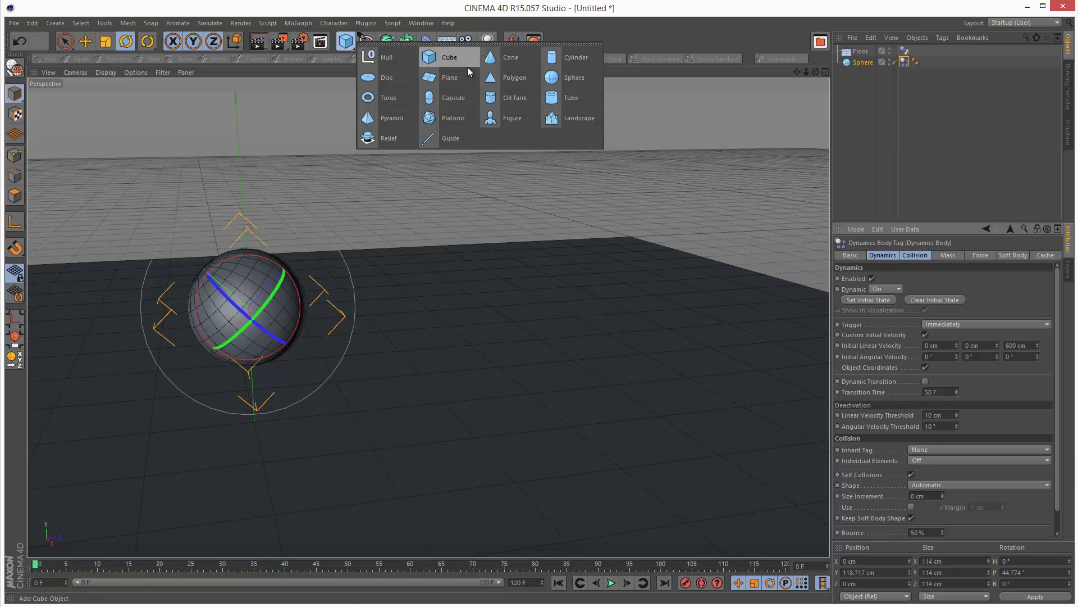
click(465, 61)
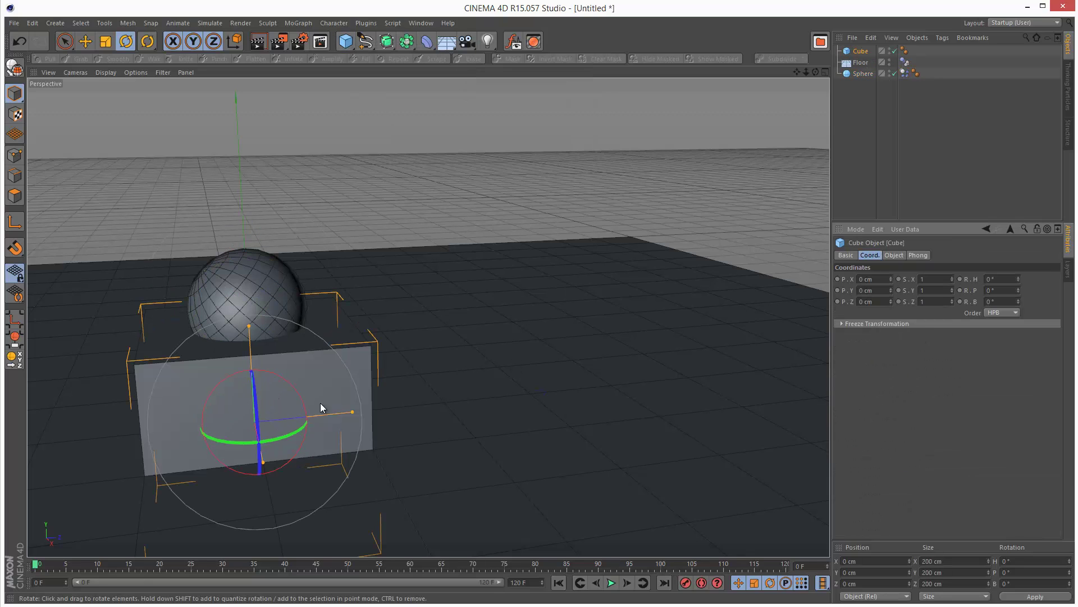
drag(353, 415, 589, 387)
key(e)
drag(530, 309, 543, 232)
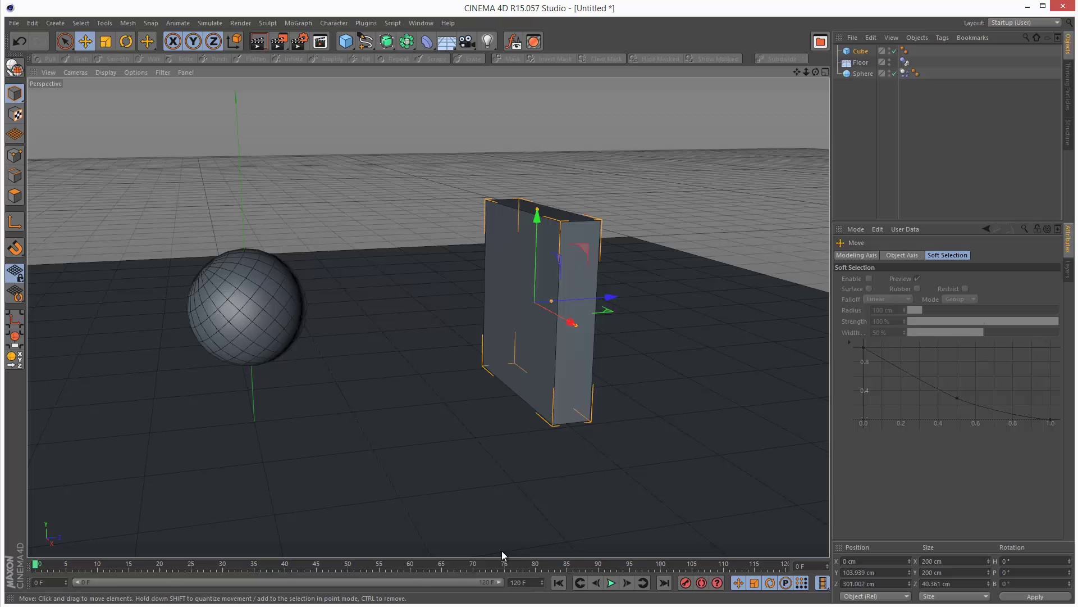
Step: Play the simulation with the plain cube, copy the sphere's dynamics tag onto the cube, and play and rewind it again
click(612, 583)
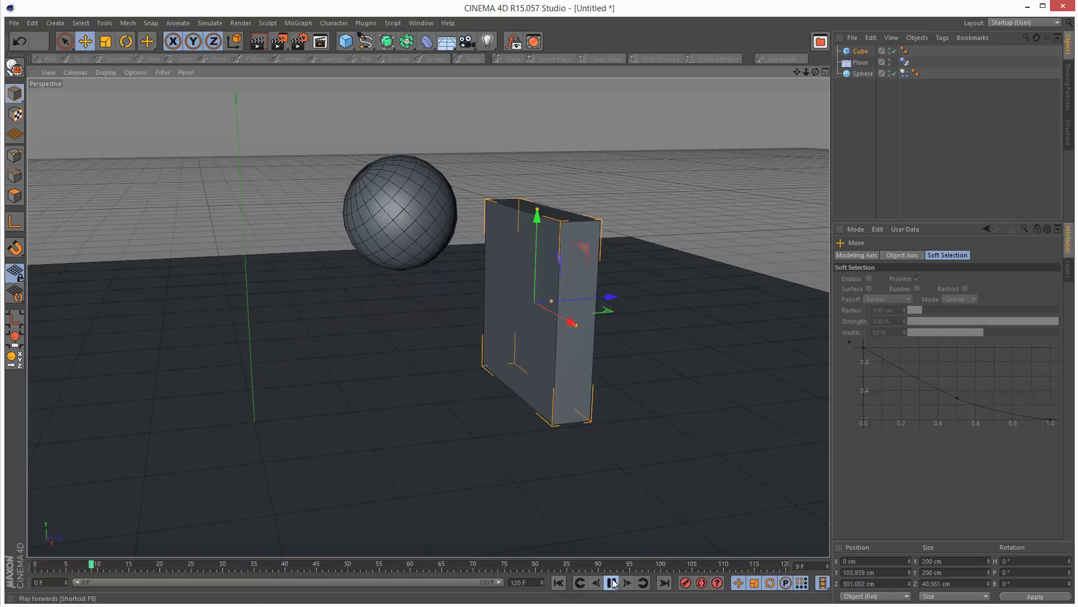
click(559, 582)
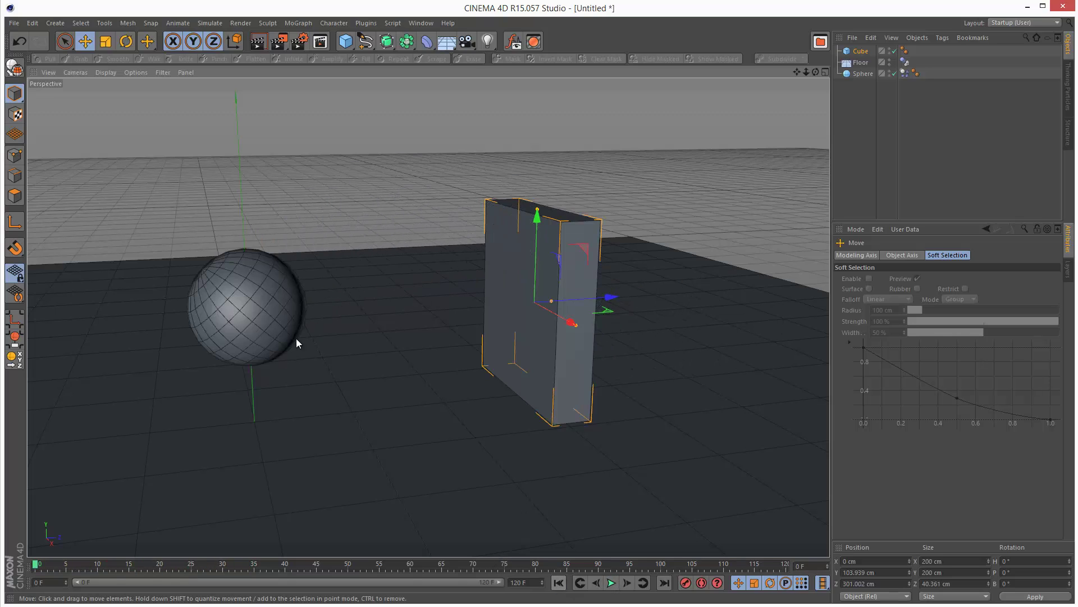
click(905, 74)
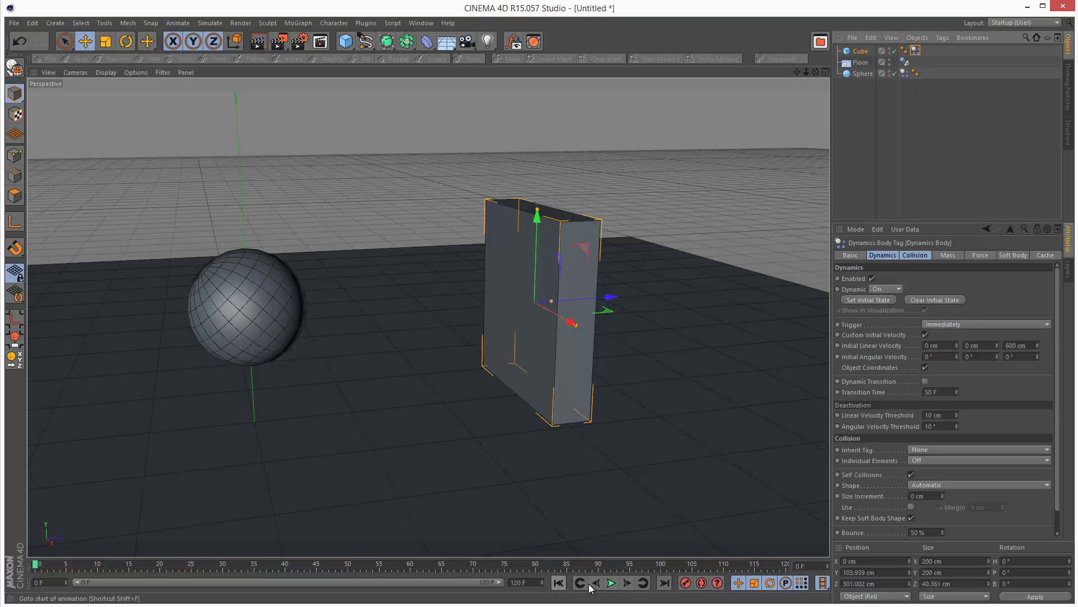
click(611, 582)
key(shift+f)
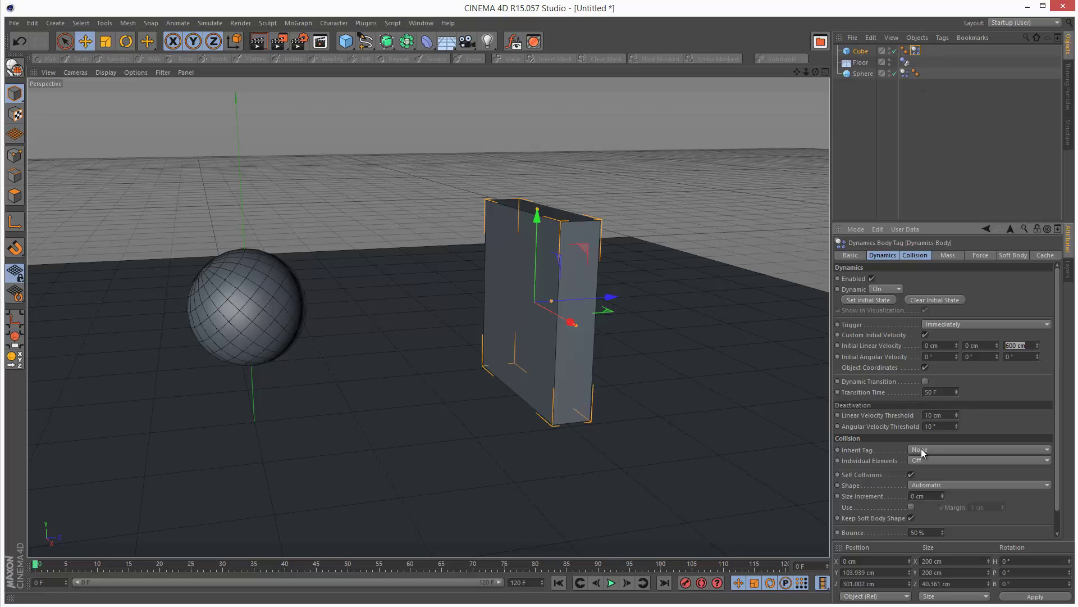
Step: Set the cube's initial linear velocity on Z to 0 cm, play the simulation and rewind it
text(0)
click(611, 584)
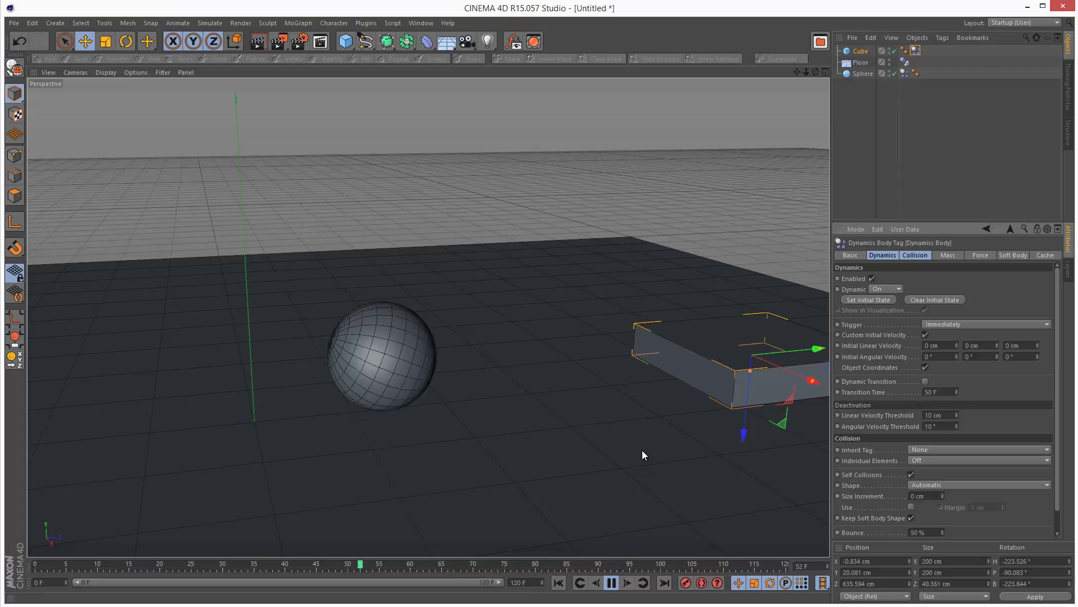
click(612, 582)
click(558, 583)
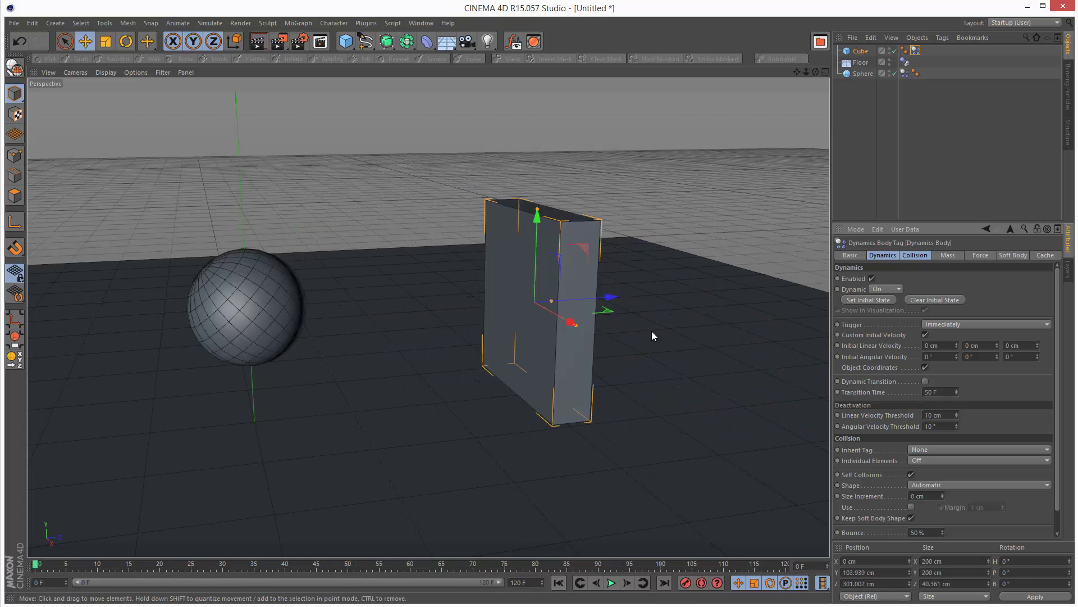
Step: Enlarge the cube to about 526 × 567 × 76 cm and raise it to about 186 cm on Y
drag(577, 328, 671, 377)
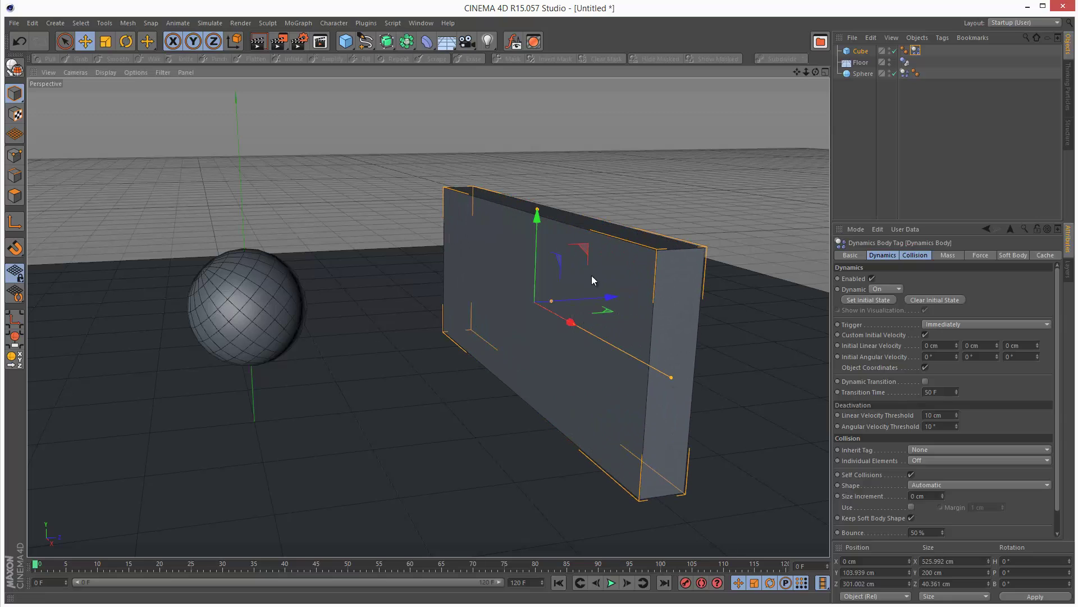
mouse_move(553, 302)
mouse_down()
mouse_move(578, 303)
mouse_move(567, 301)
mouse_up()
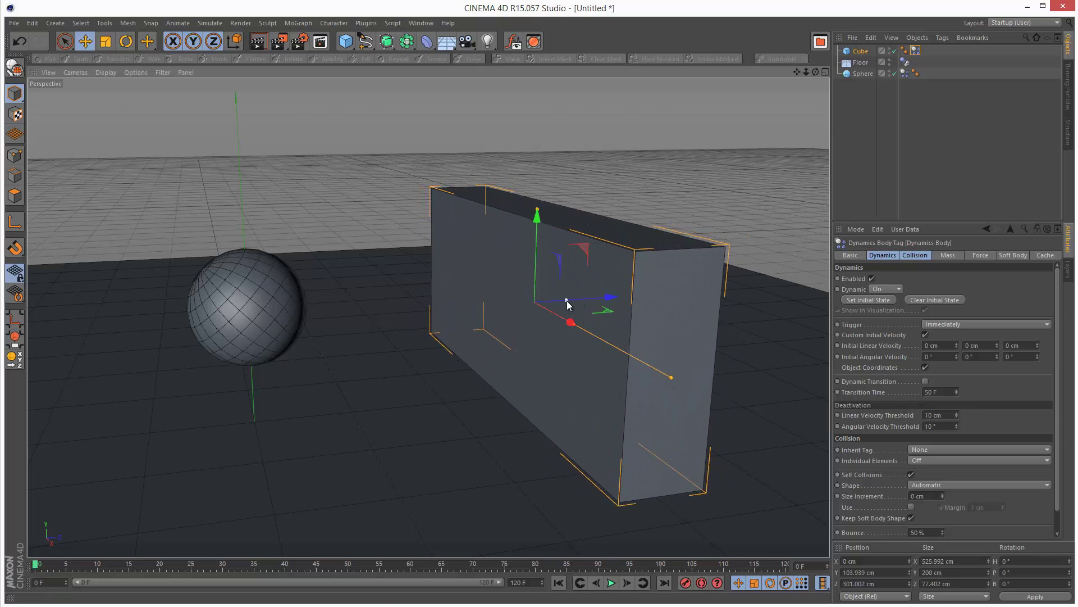
drag(537, 209, 545, 127)
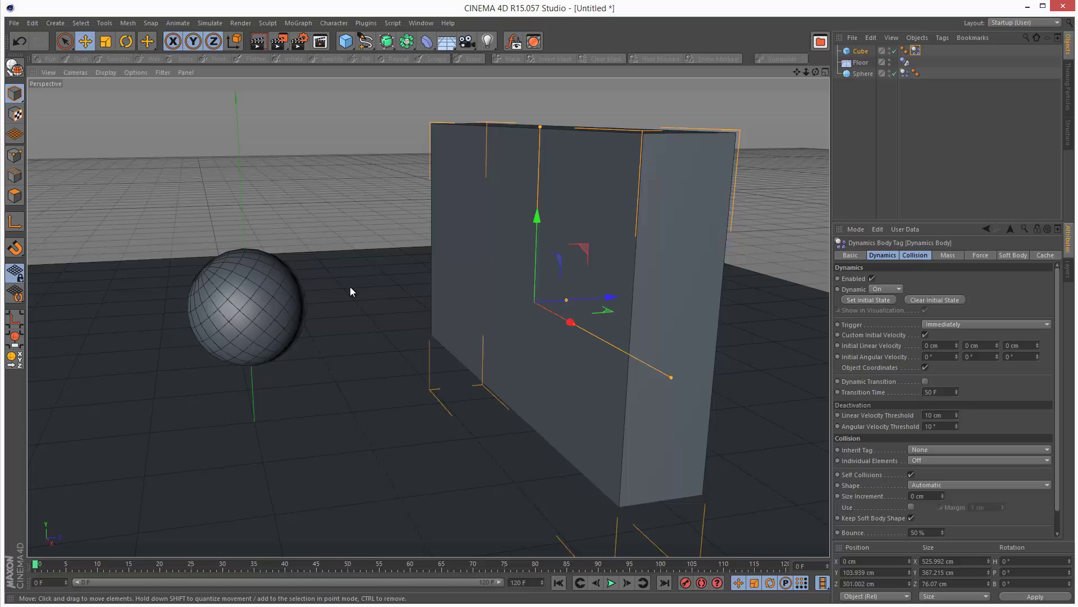
drag(534, 238, 551, 162)
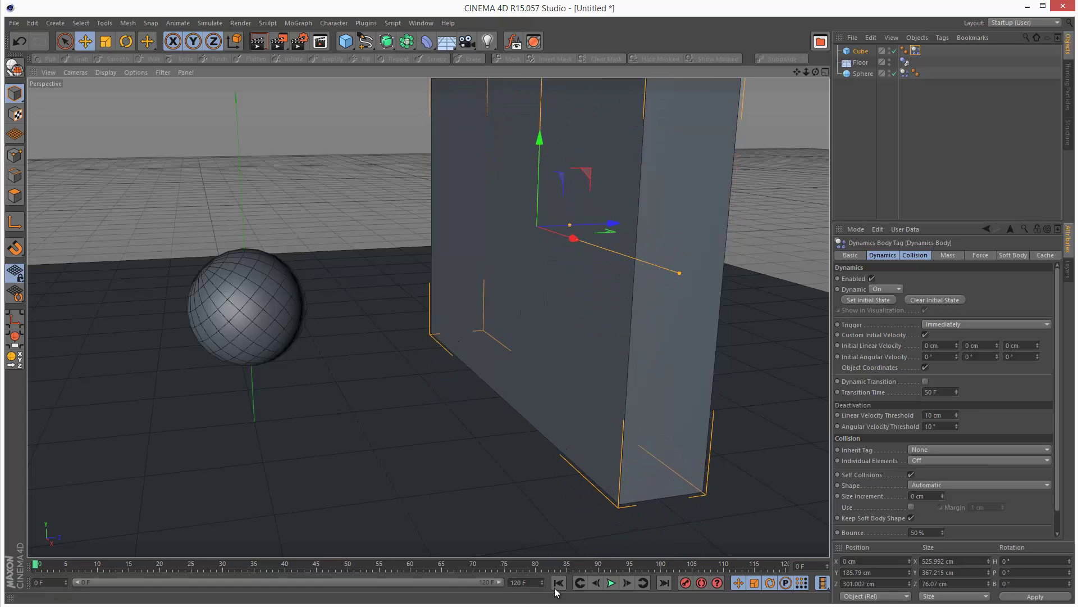